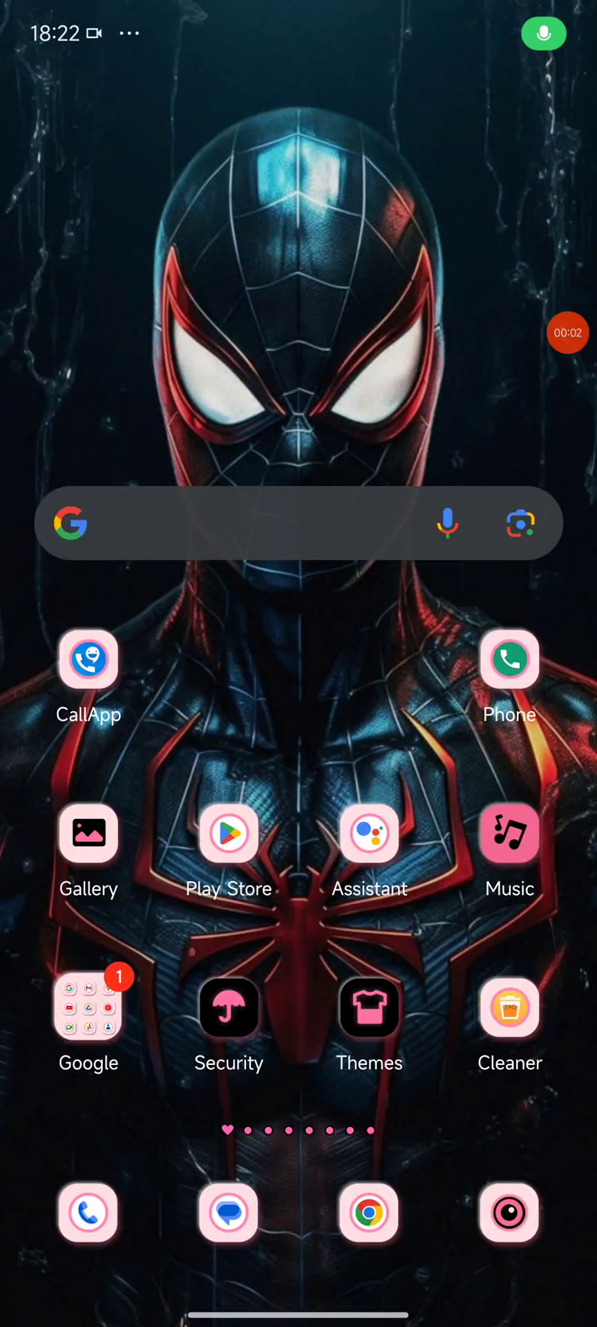
Bring the Sui Wallet back to its Testnet home, showing a $4.12 portfolio of 2 SUI.
{"action": "left_click_drag", "start_coordinate": [263, 1299], "coordinate": [257, 1002]}
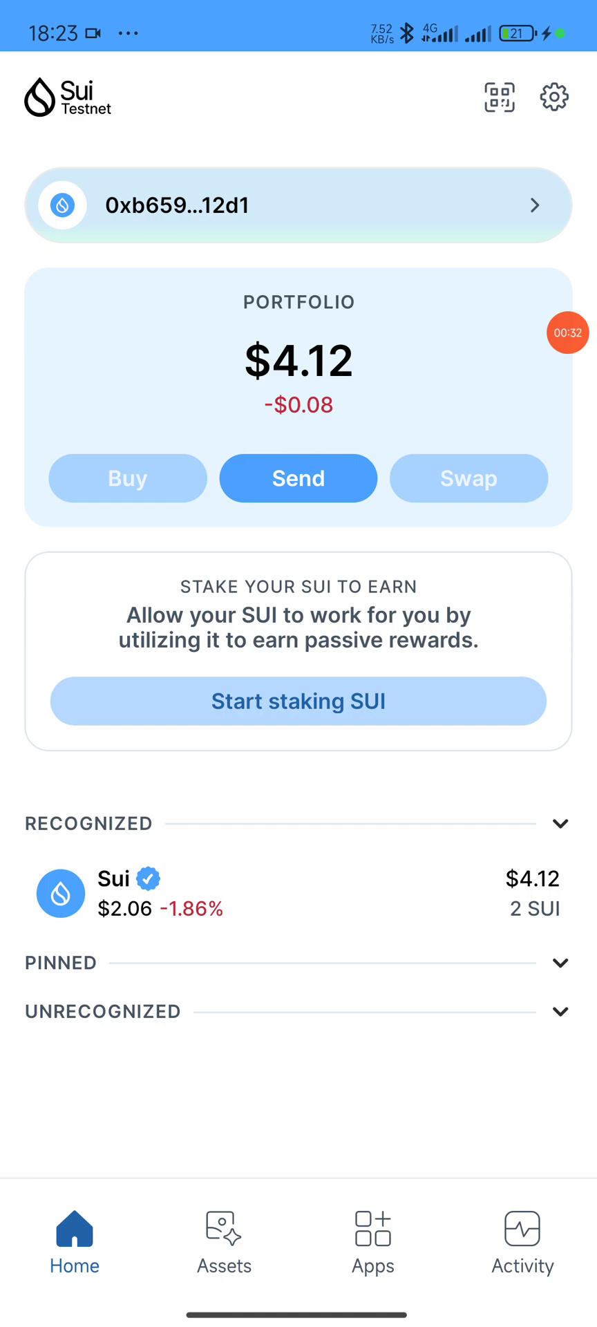
Leave Sui Wallet through Recent apps and bring up WhatsApp's Updates tab.
{"action": "left_click_drag", "start_coordinate": [413, 1036], "coordinate": [445, 928]}
{"action": "left_click_drag", "start_coordinate": [406, 1092], "coordinate": [423, 973]}
{"action": "left_click_drag", "start_coordinate": [297, 1306], "coordinate": [297, 898]}
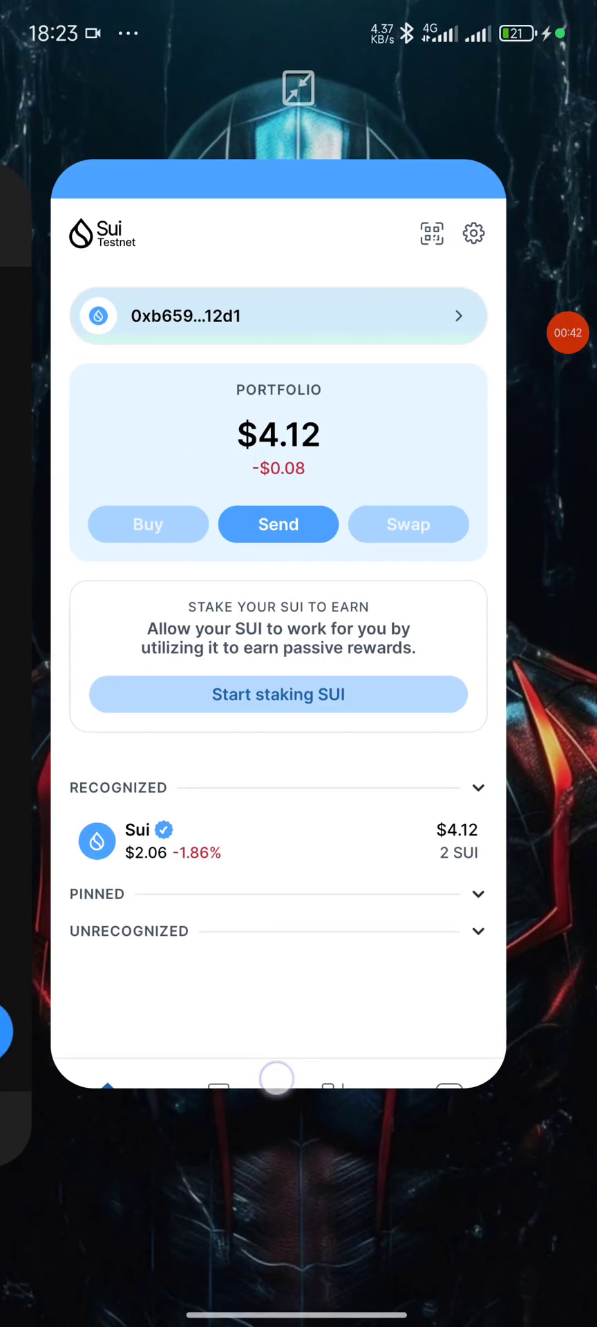
{"action": "left_click_drag", "start_coordinate": [349, 1029], "coordinate": [349, 656]}
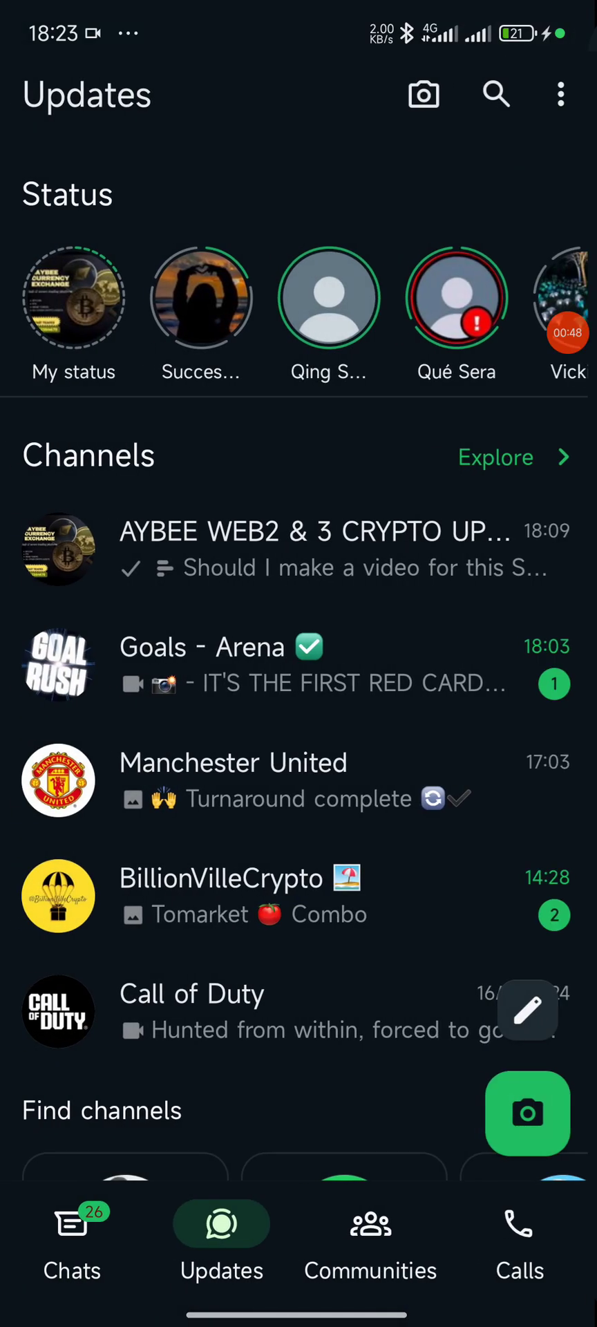
Open the AYBEE WEB2 & 3 CRYPTO channel and view its Sui tweet image, then return to the post.
{"action": "left_click", "coordinate": [179, 558]}
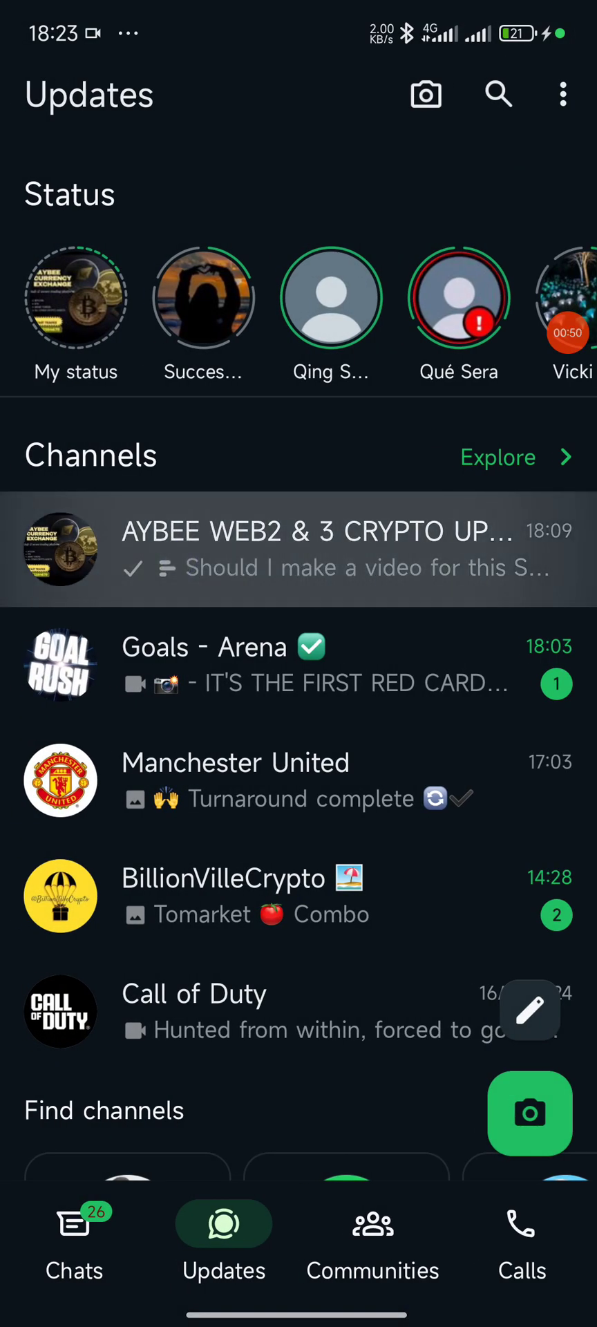
{"action": "scroll", "coordinate": [376, 807], "scroll_direction": "up", "scroll_amount": 5}
{"action": "scroll", "coordinate": [354, 449], "scroll_direction": "up", "scroll_amount": 5}
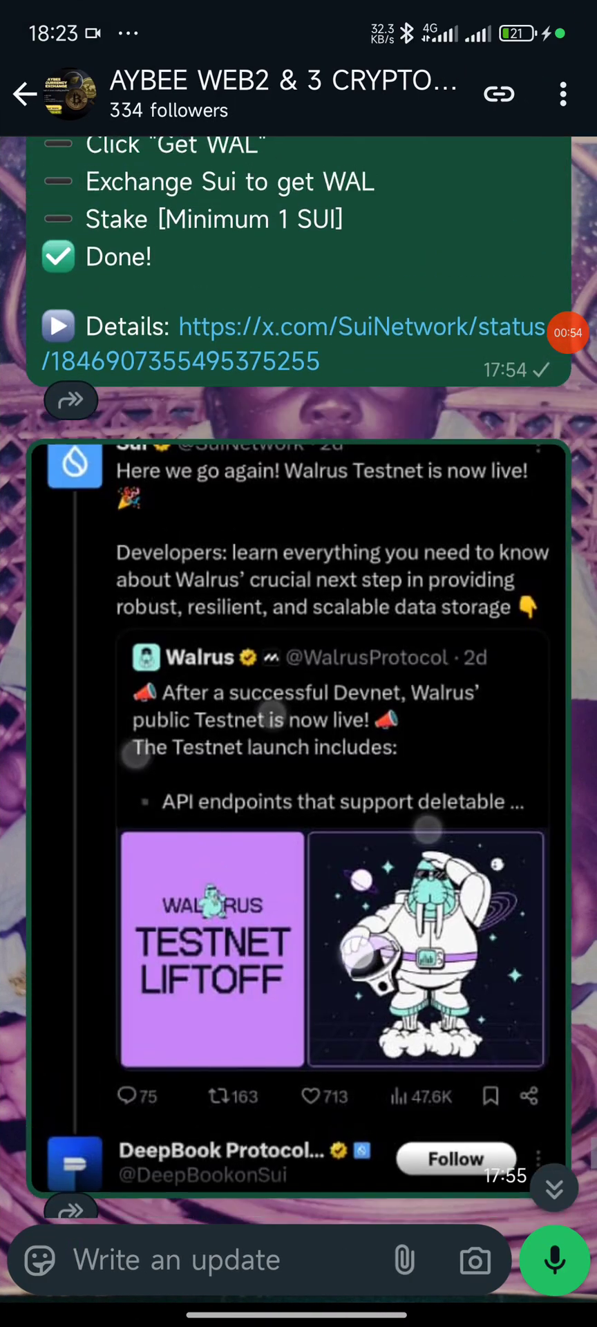
{"action": "left_click", "coordinate": [361, 902]}
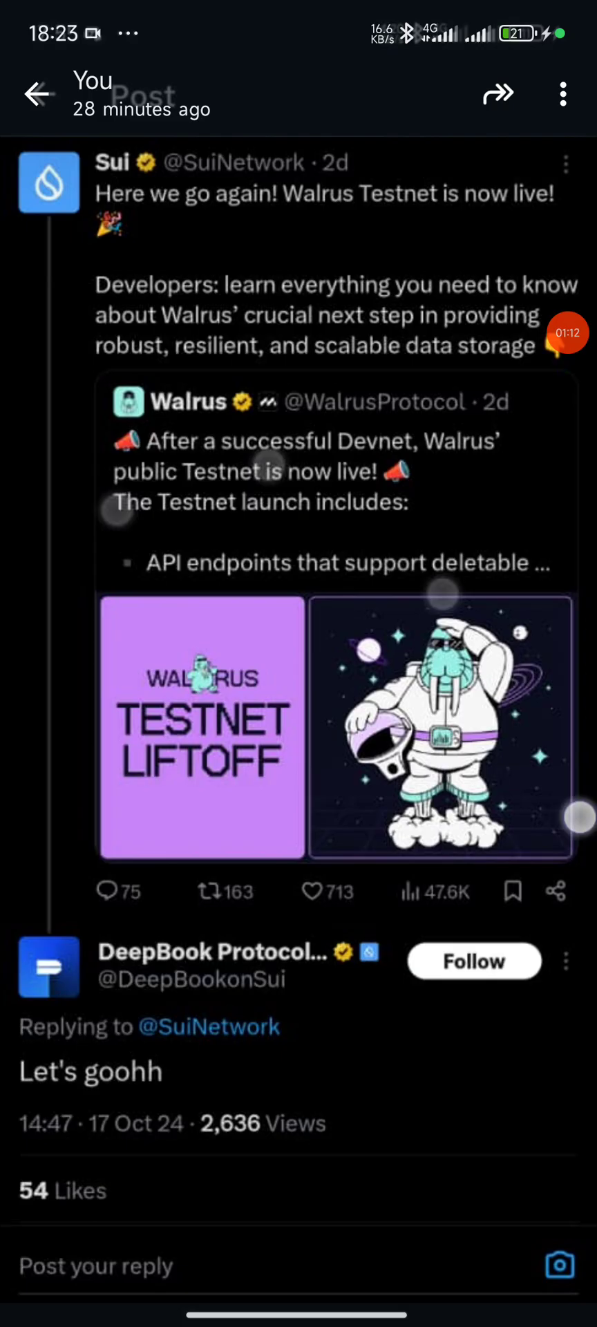
{"action": "left_click_drag", "start_coordinate": [593, 815], "coordinate": [546, 816]}
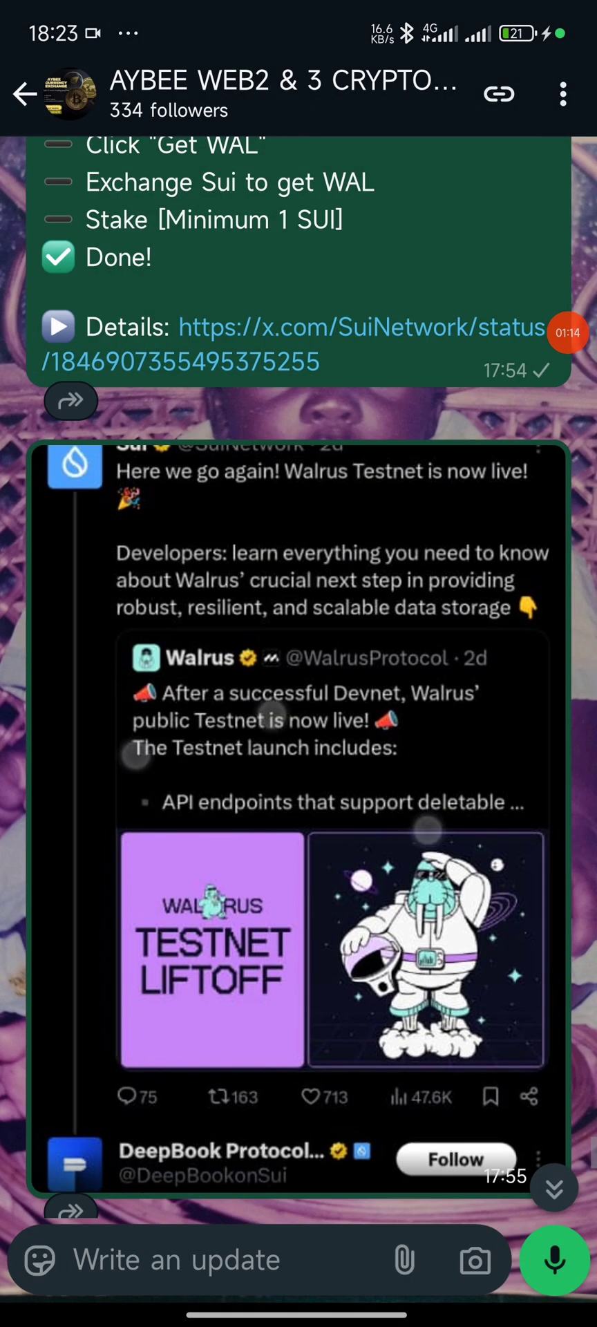
{"action": "scroll", "coordinate": [395, 899], "scroll_direction": "up", "scroll_amount": 8}
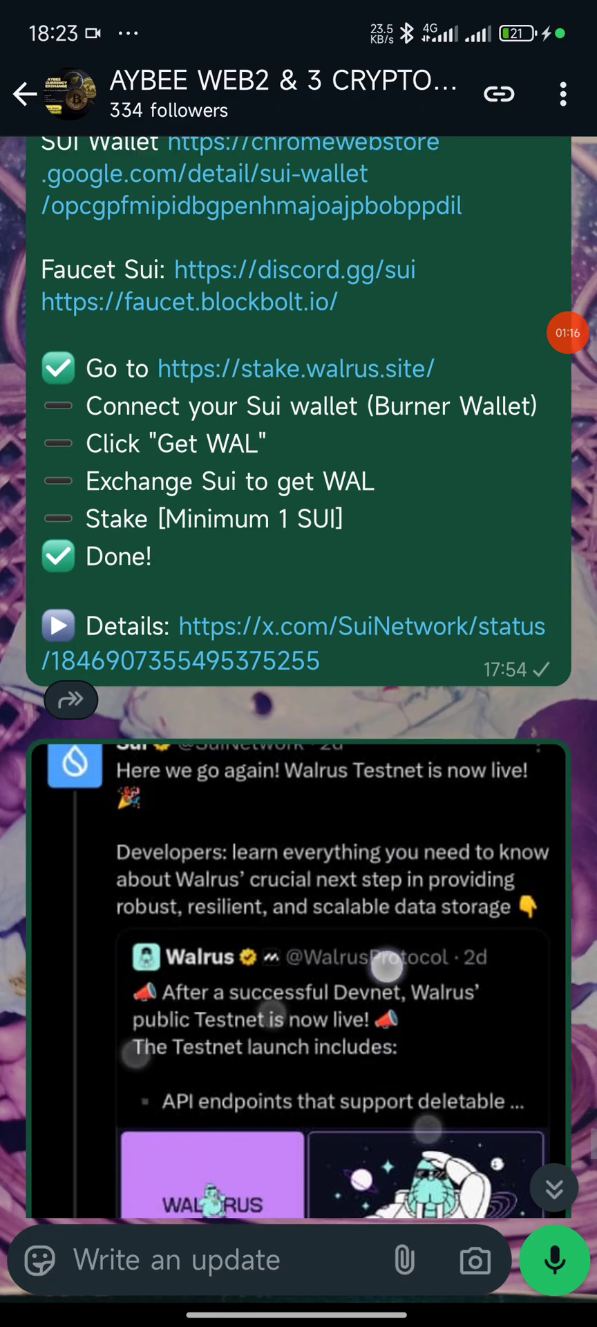
{"action": "scroll", "coordinate": [407, 967], "scroll_direction": "up", "scroll_amount": 5}
{"action": "scroll", "coordinate": [404, 1036], "scroll_direction": "up", "scroll_amount": 5}
{"action": "scroll", "coordinate": [405, 1099], "scroll_direction": "up", "scroll_amount": 5}
{"action": "scroll", "coordinate": [403, 967], "scroll_direction": "up", "scroll_amount": 5}
{"action": "scroll", "coordinate": [403, 924], "scroll_direction": "up", "scroll_amount": 3}
{"action": "scroll", "coordinate": [404, 968], "scroll_direction": "up", "scroll_amount": 8}
{"action": "scroll", "coordinate": [398, 1002], "scroll_direction": "up", "scroll_amount": 4}
{"action": "scroll", "coordinate": [391, 1044], "scroll_direction": "up", "scroll_amount": 4}
{"action": "scroll", "coordinate": [391, 1043], "scroll_direction": "up", "scroll_amount": 4}
{"action": "scroll", "coordinate": [392, 1050], "scroll_direction": "up", "scroll_amount": 6}
{"action": "scroll", "coordinate": [394, 1057], "scroll_direction": "up", "scroll_amount": 7}
{"action": "scroll", "coordinate": [395, 1069], "scroll_direction": "up", "scroll_amount": 6}
{"action": "scroll", "coordinate": [395, 1070], "scroll_direction": "up", "scroll_amount": 6}
{"action": "scroll", "coordinate": [387, 981], "scroll_direction": "up", "scroll_amount": 5}
{"action": "scroll", "coordinate": [418, 831], "scroll_direction": "up", "scroll_amount": 4}
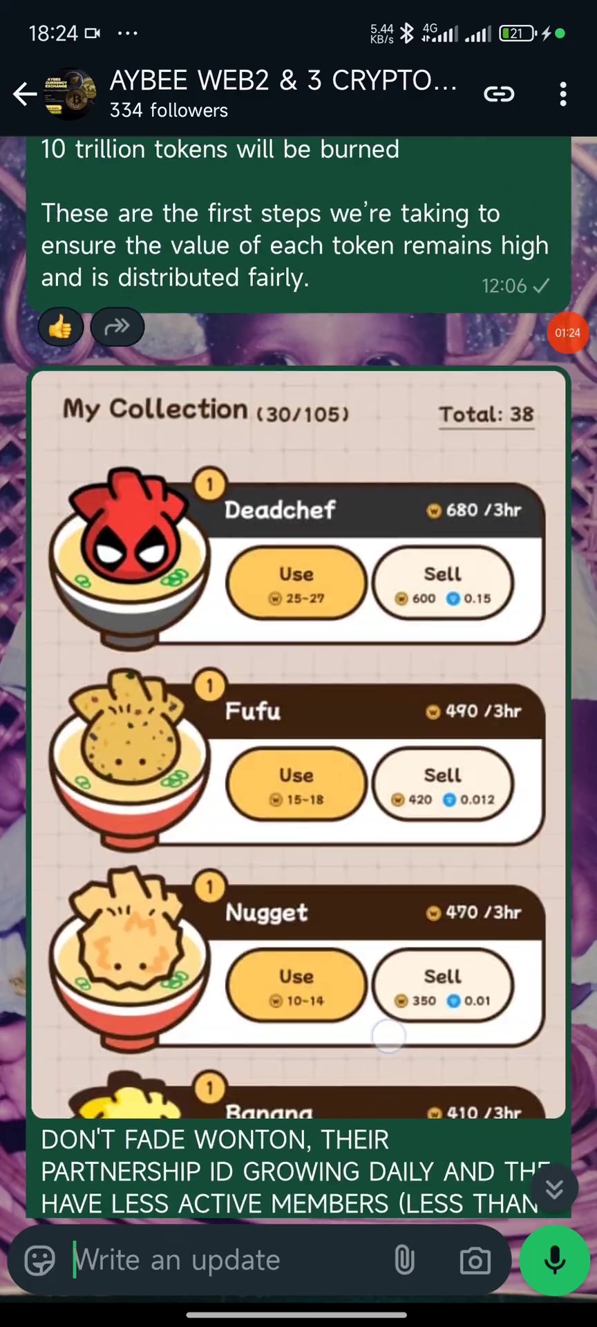
{"action": "scroll", "coordinate": [439, 809], "scroll_direction": "up", "scroll_amount": 4}
{"action": "scroll", "coordinate": [438, 808], "scroll_direction": "up", "scroll_amount": 10}
{"action": "scroll", "coordinate": [401, 968], "scroll_direction": "up", "scroll_amount": 10}
{"action": "scroll", "coordinate": [380, 1078], "scroll_direction": "up", "scroll_amount": 3}
{"action": "scroll", "coordinate": [299, 678], "scroll_direction": "down", "scroll_amount": 5}
{"action": "scroll", "coordinate": [298, 677], "scroll_direction": "down", "scroll_amount": 10}
{"action": "scroll", "coordinate": [299, 677], "scroll_direction": "down", "scroll_amount": 10}
{"action": "scroll", "coordinate": [298, 677], "scroll_direction": "down", "scroll_amount": 10}
{"action": "scroll", "coordinate": [299, 677], "scroll_direction": "down", "scroll_amount": 10}
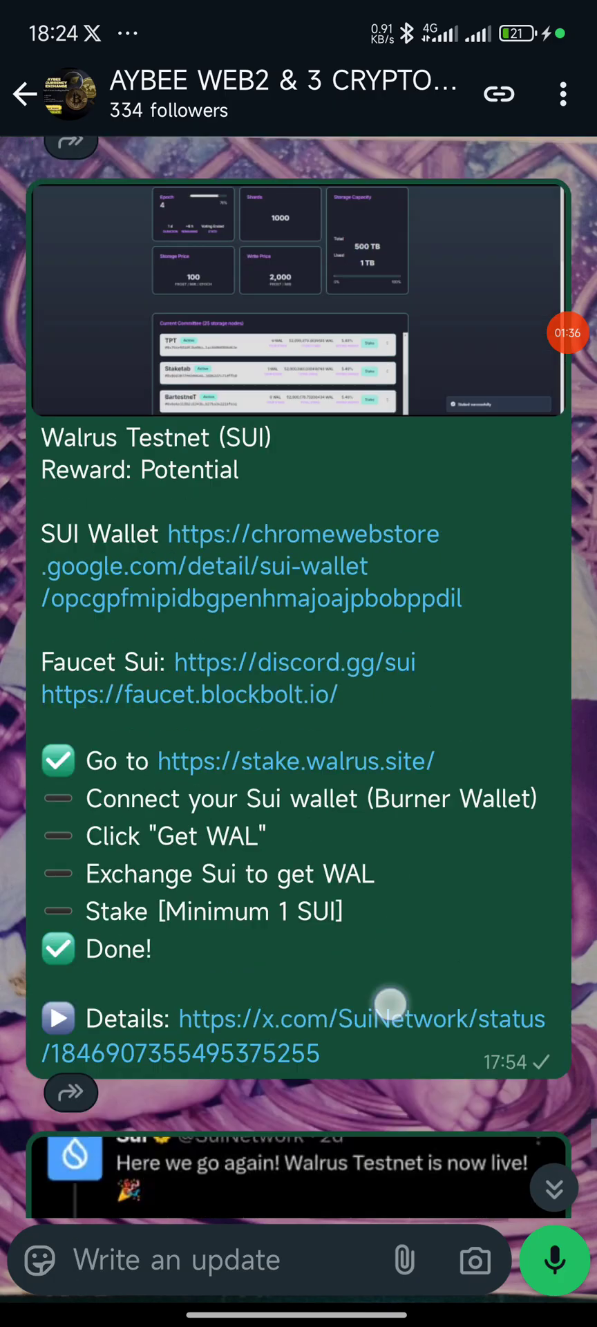
{"action": "scroll", "coordinate": [298, 691], "scroll_direction": "up", "scroll_amount": 3}
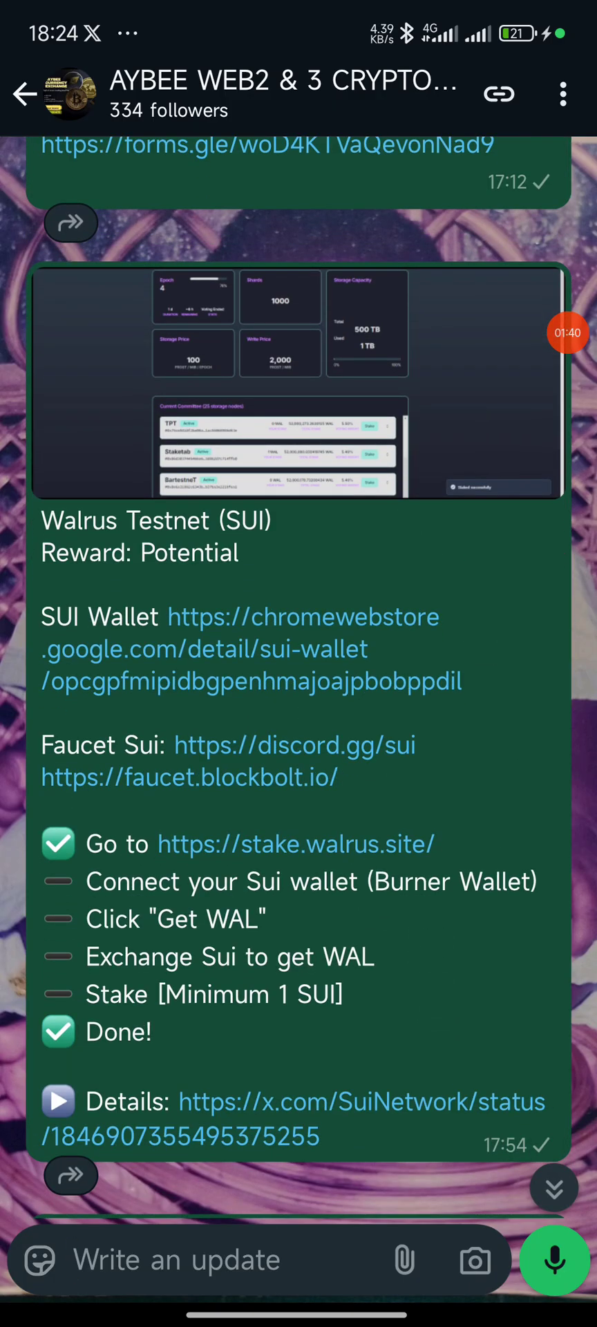
Read through the Walrus Testnet staking post, then switch back to Sui Wallet holding 2 SUI.
{"action": "left_click_drag", "start_coordinate": [414, 967], "coordinate": [421, 864]}
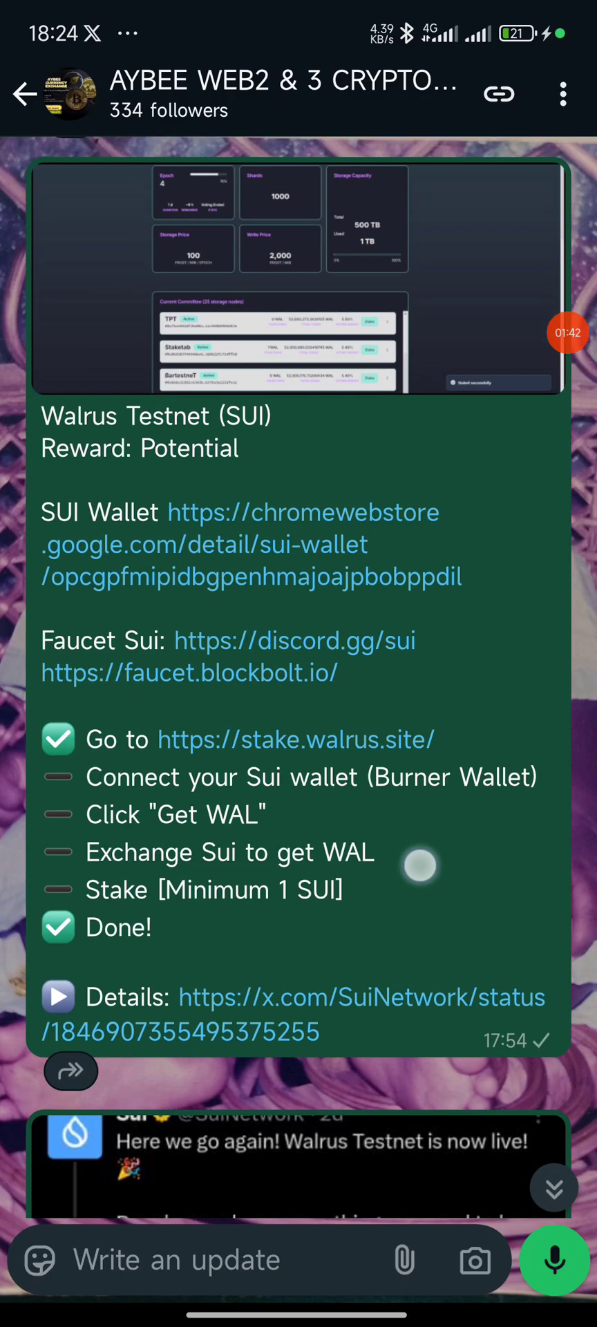
{"action": "left_click", "coordinate": [568, 332]}
{"action": "left_click_drag", "start_coordinate": [205, 267], "coordinate": [205, 335]}
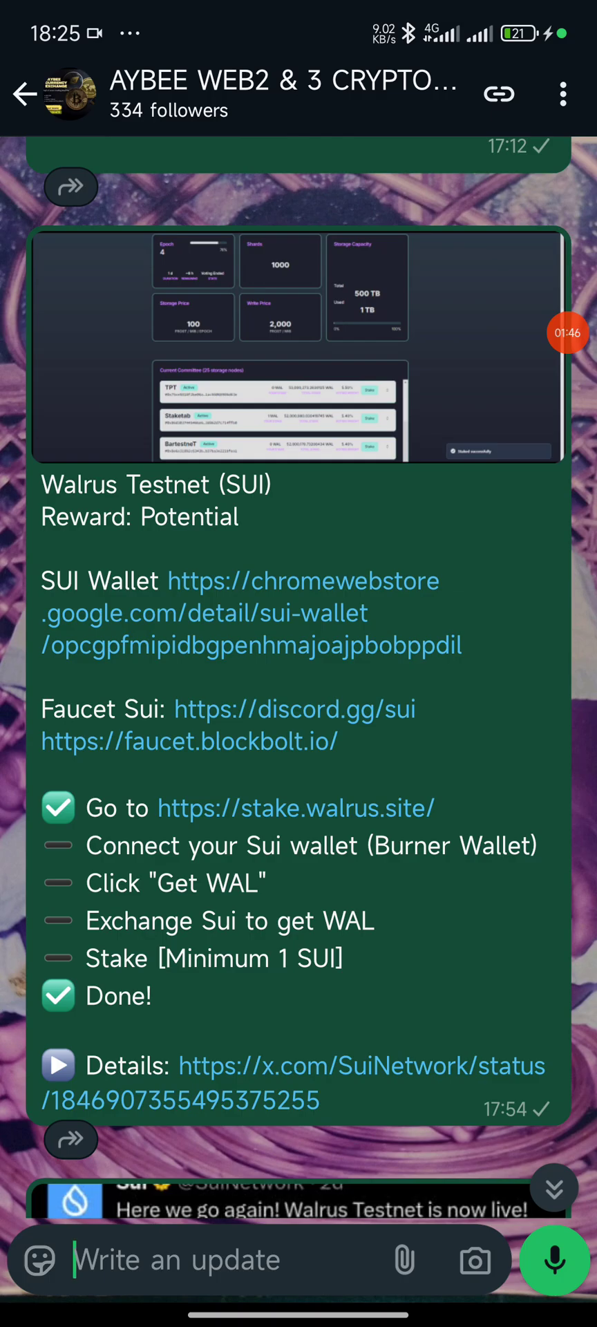
{"action": "scroll", "coordinate": [265, 834], "scroll_direction": "up", "scroll_amount": 4}
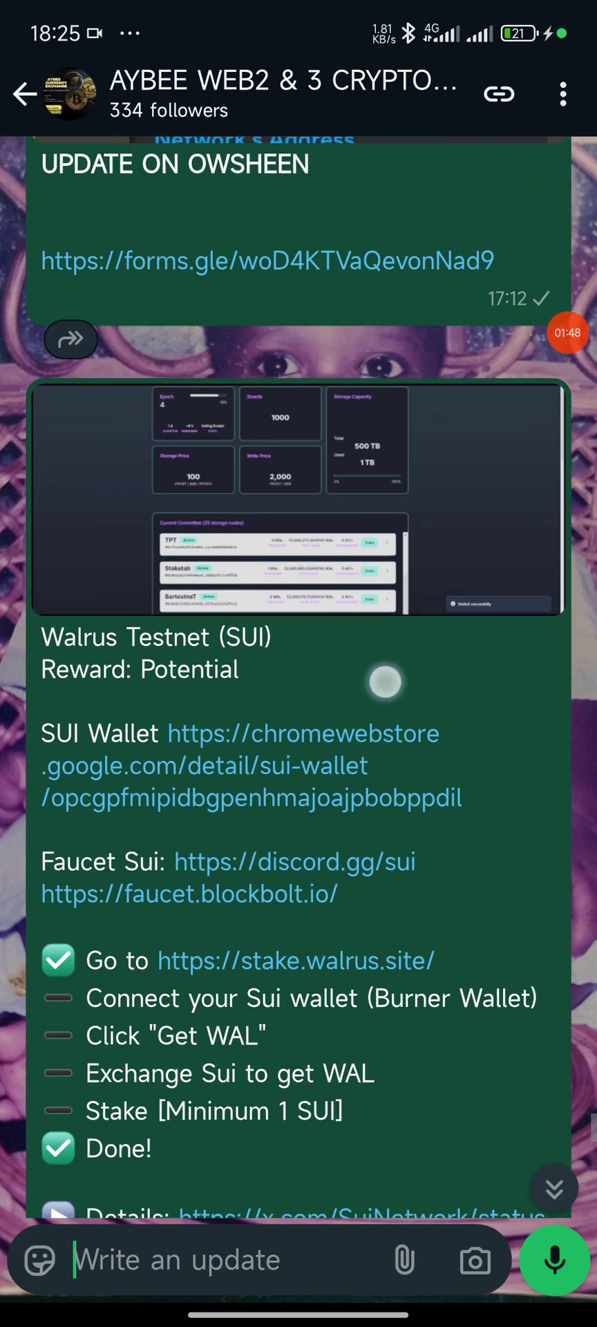
{"action": "scroll", "coordinate": [304, 780], "scroll_direction": "down", "scroll_amount": 3}
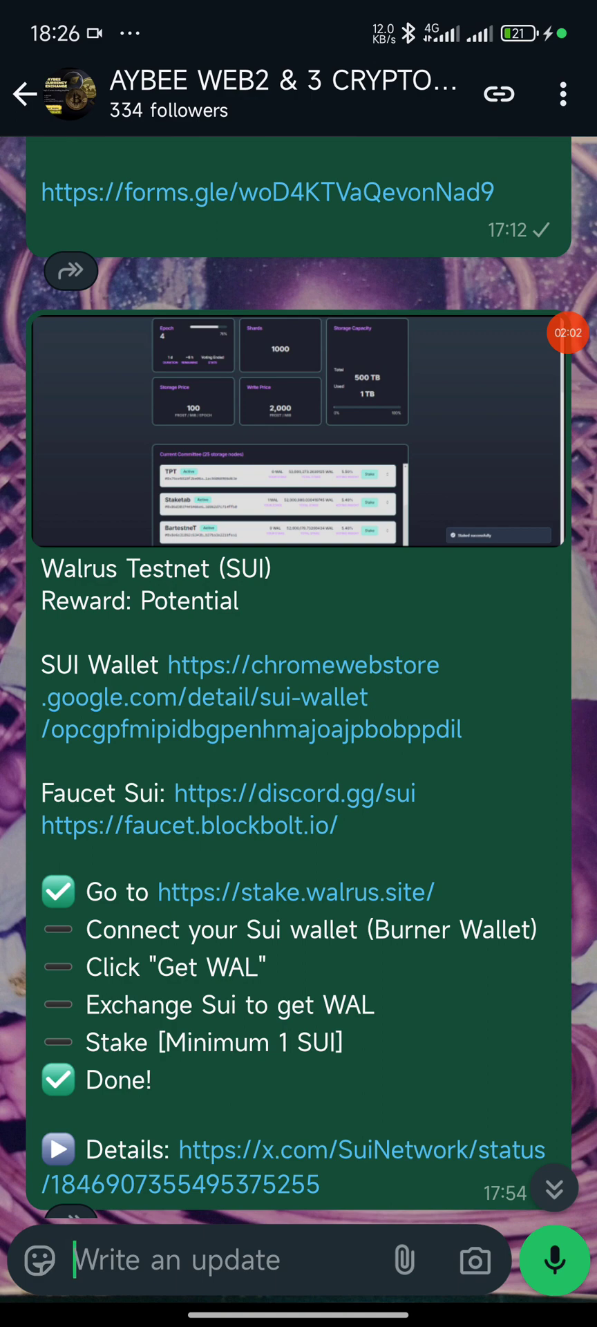
{"action": "scroll", "coordinate": [405, 877], "scroll_direction": "down", "scroll_amount": 2}
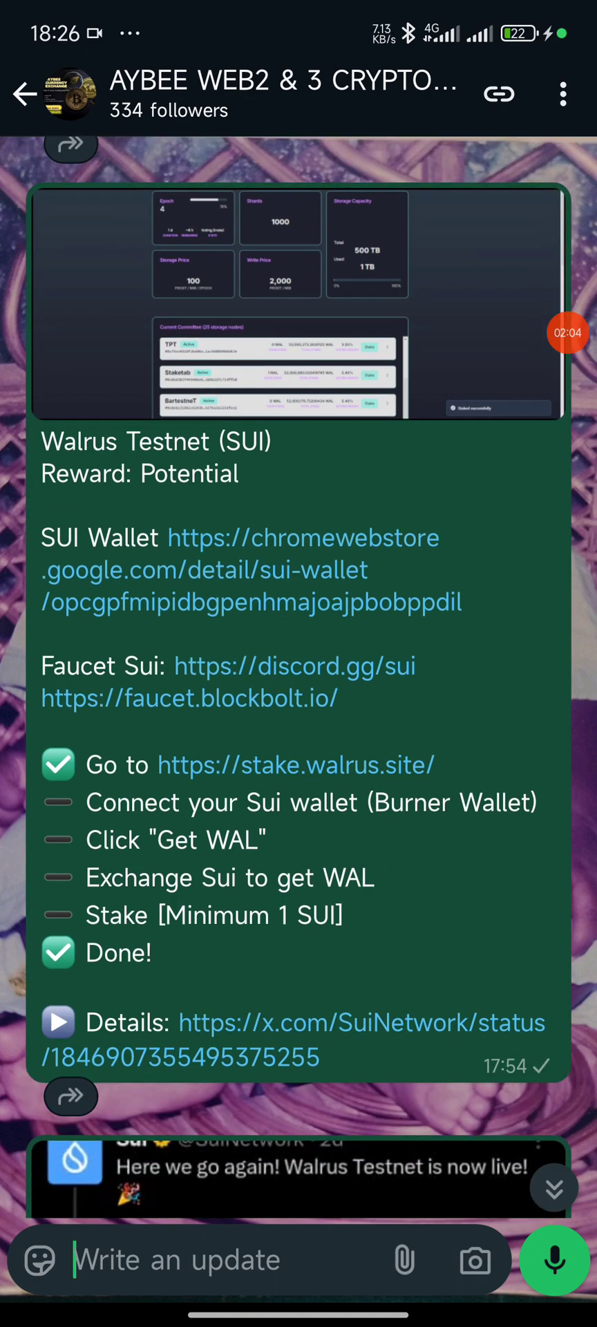
{"action": "scroll", "coordinate": [438, 763], "scroll_direction": "up", "scroll_amount": 2}
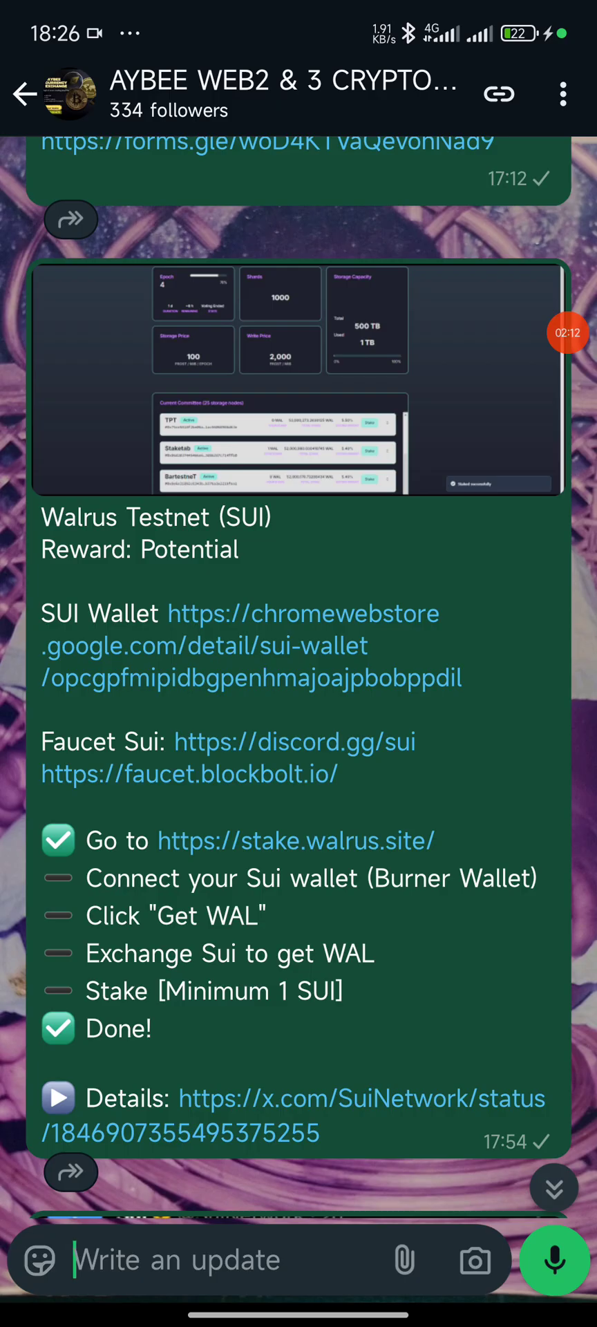
{"action": "scroll", "coordinate": [396, 1039], "scroll_direction": "down", "scroll_amount": 2}
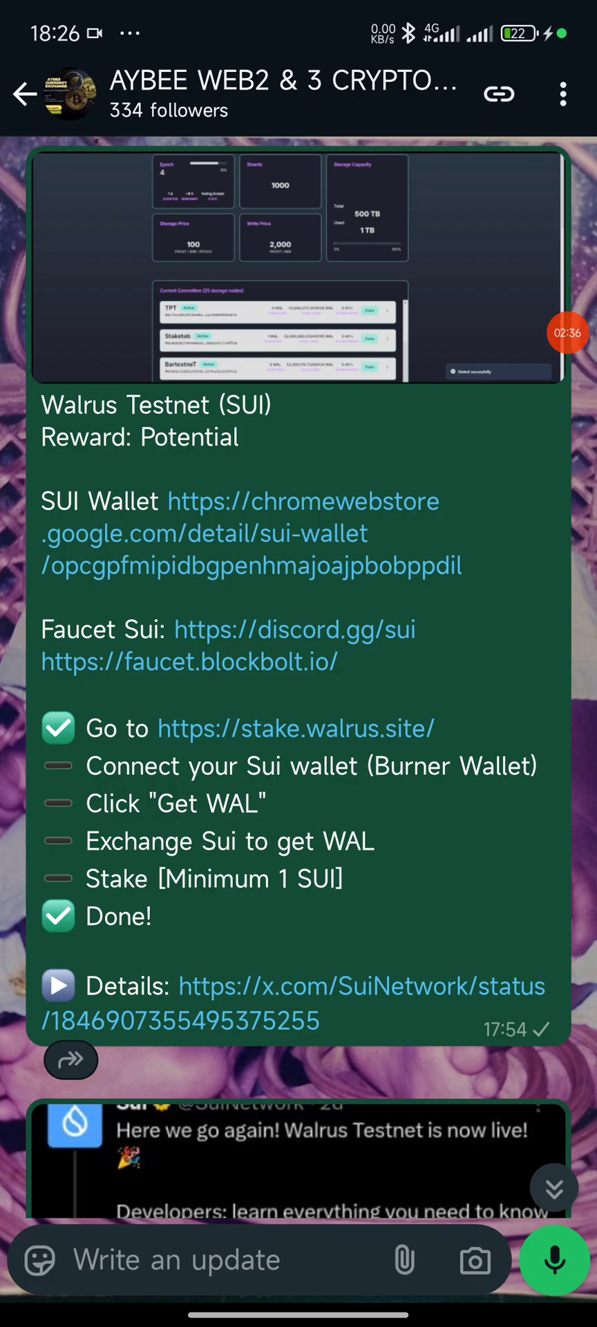
{"action": "scroll", "coordinate": [298, 677], "scroll_direction": "down", "scroll_amount": 1}
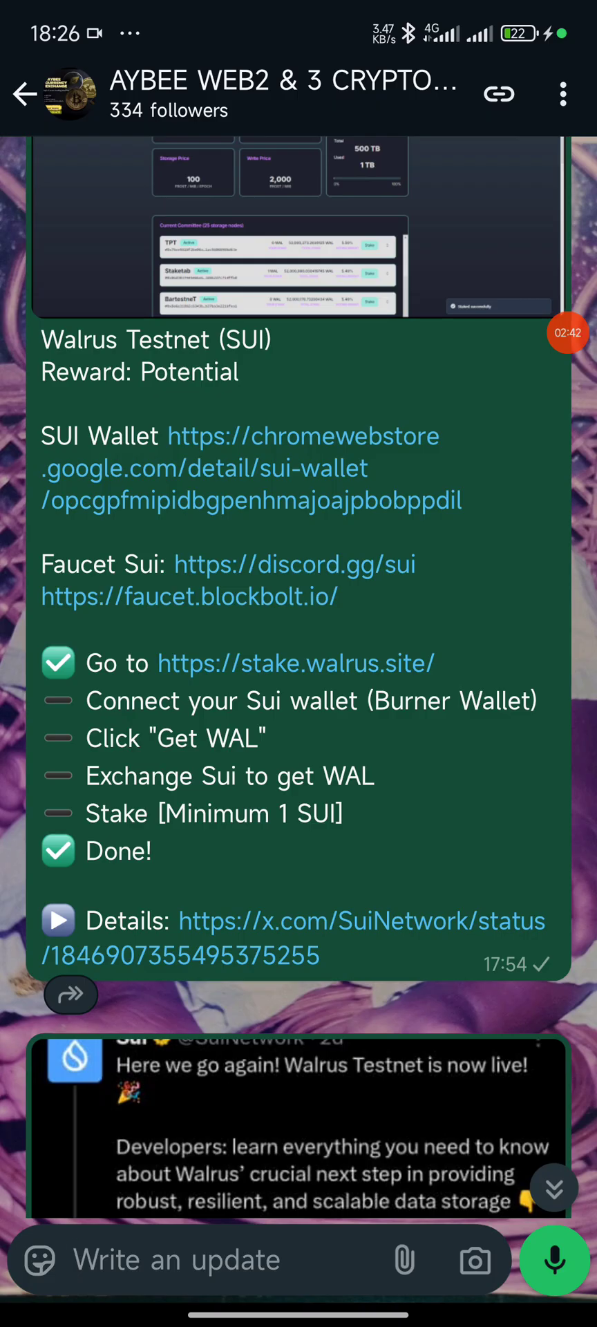
{"action": "left_click_drag", "start_coordinate": [299, 1313], "coordinate": [298, 829]}
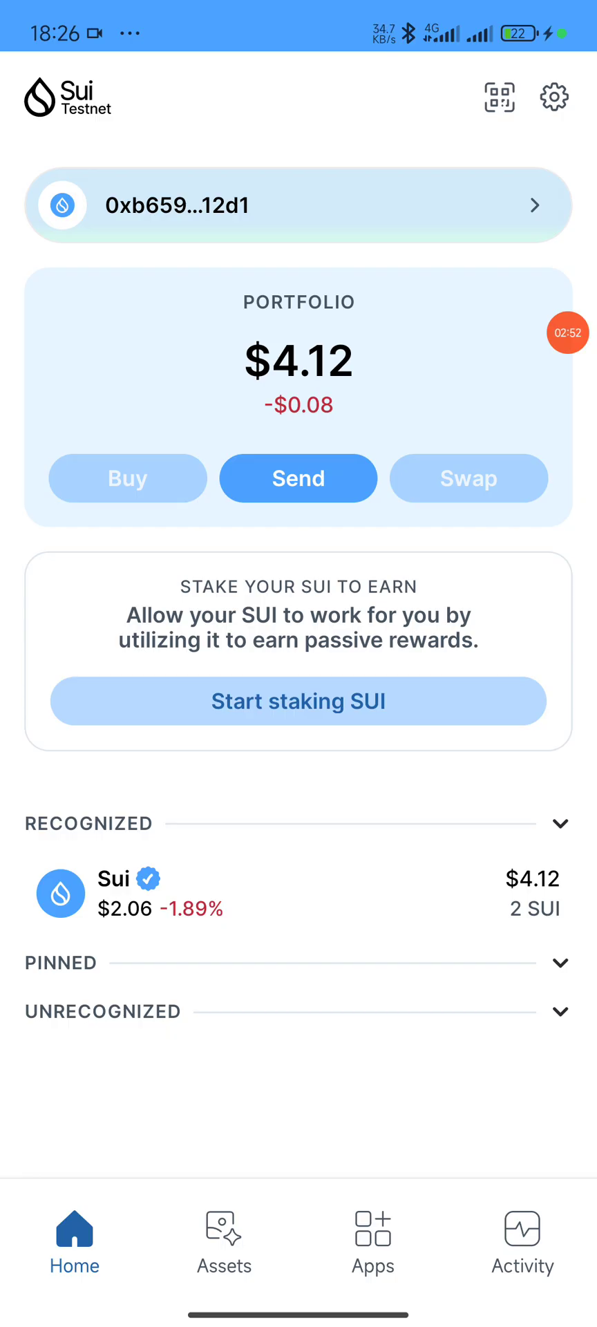
Switch from Sui Wallet to Discord's testnet-faucet channel via Recent apps.
{"action": "left_click_drag", "start_coordinate": [298, 1313], "coordinate": [298, 346]}
{"action": "left_click_drag", "start_coordinate": [298, 1036], "coordinate": [299, 346]}
{"action": "left_click", "coordinate": [156, 553]}
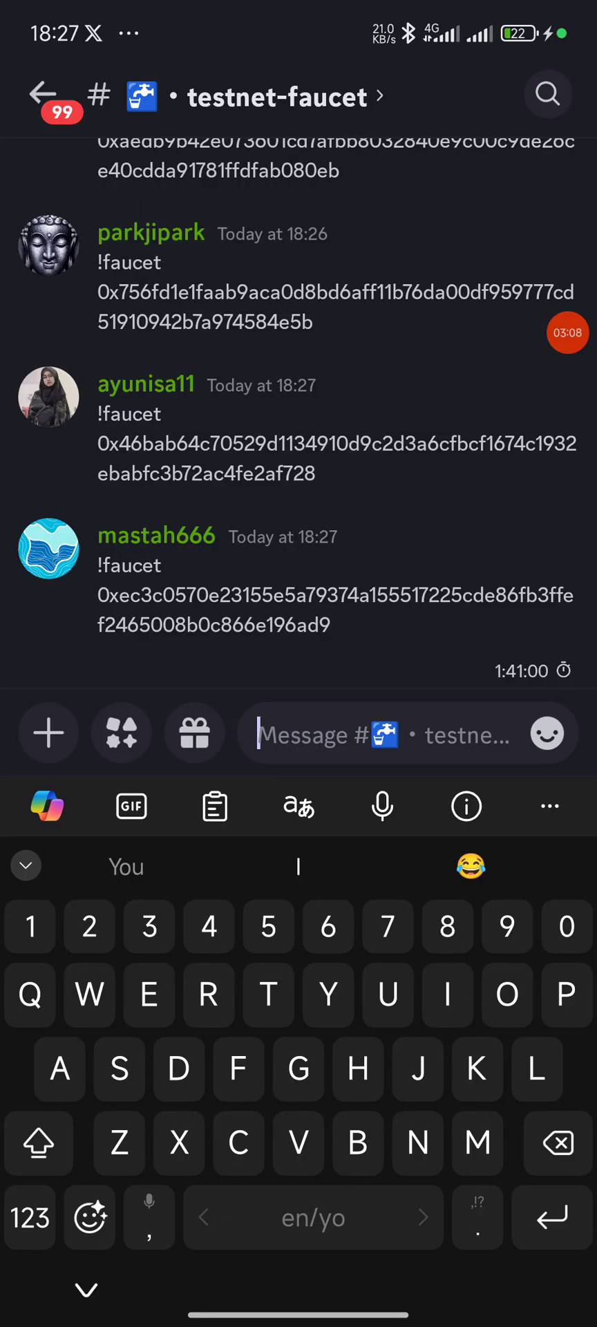
Draft '!faucet' followed by the pasted wallet address in the testnet-faucet message box.
{"action": "left_click", "coordinate": [30, 1216]}
{"action": "type", "text": "!"}
{"action": "left_click", "coordinate": [39, 1216]}
{"action": "type", "text": "fau"}
{"action": "left_click", "coordinate": [125, 868]}
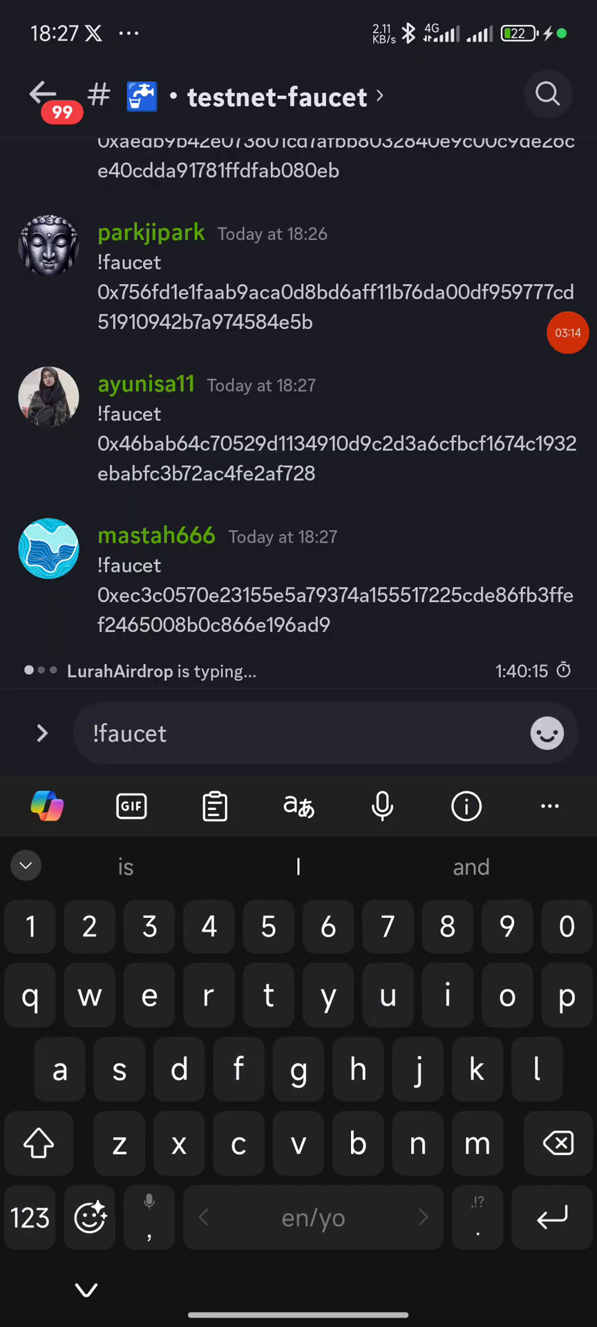
{"action": "left_click", "coordinate": [331, 749]}
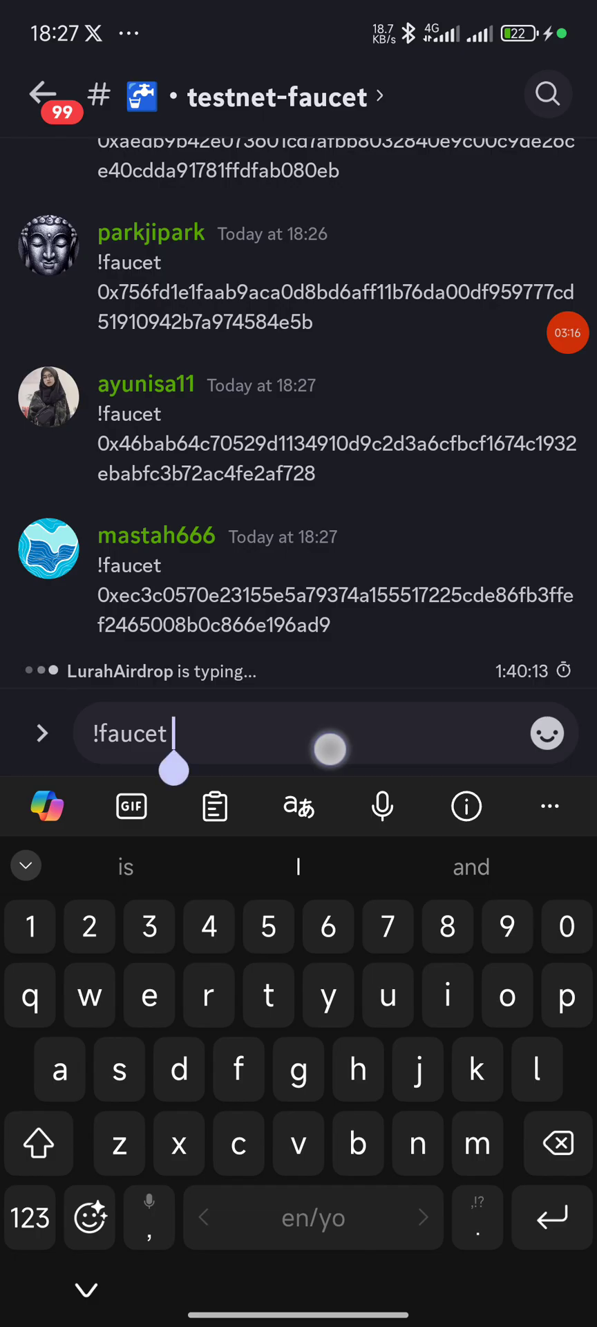
{"action": "left_click", "coordinate": [330, 749]}
{"action": "left_click", "coordinate": [378, 632]}
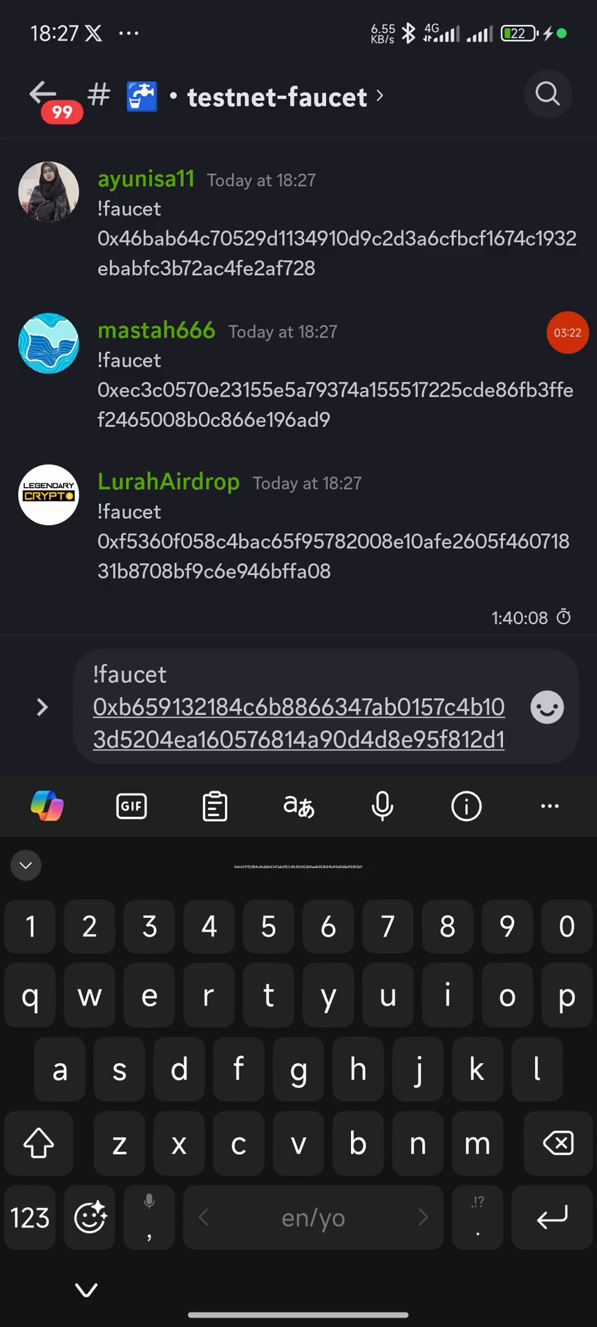
{"action": "left_click_drag", "start_coordinate": [559, 590], "coordinate": [476, 631]}
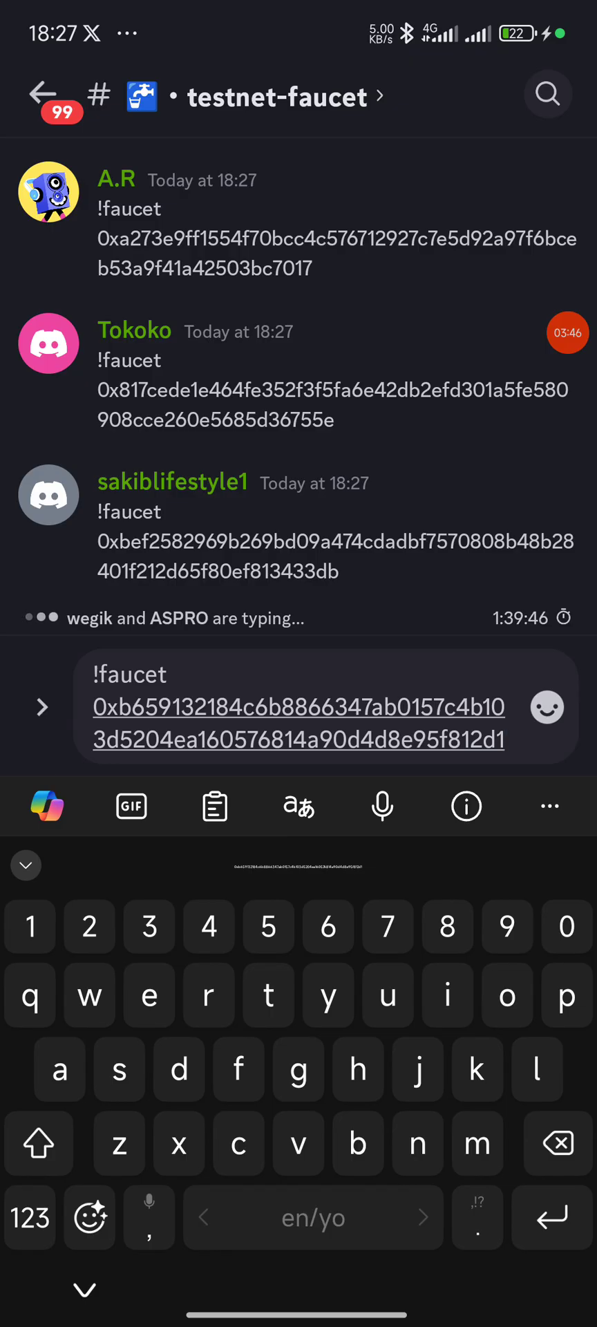
{"action": "left_click", "coordinate": [361, 739]}
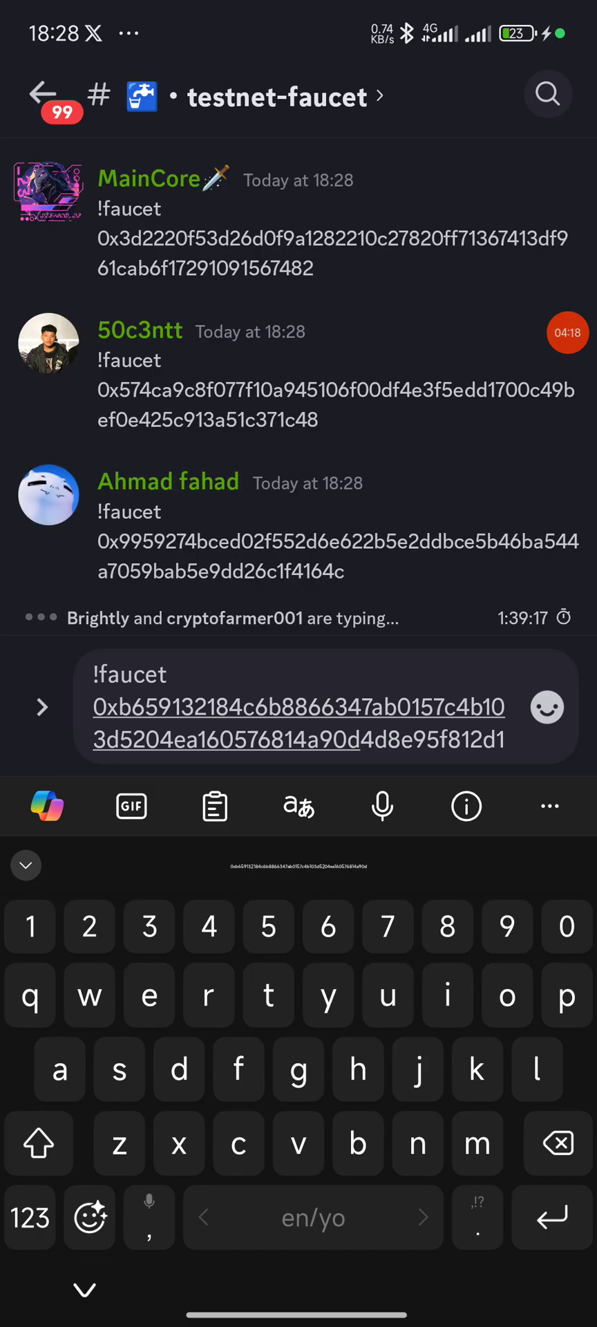
Select the pasted address and delete the whole !faucet draft.
{"action": "double_click", "coordinate": [380, 731]}
{"action": "key", "text": "BackSpace"}
{"action": "key", "text": "BackSpace"}
{"action": "key", "text": "BackSpace"}
{"action": "key", "text": "BackSpace"}
{"action": "key", "text": "BackSpace"}
{"action": "key", "text": "BackSpace"}
{"action": "key", "text": "BackSpace"}
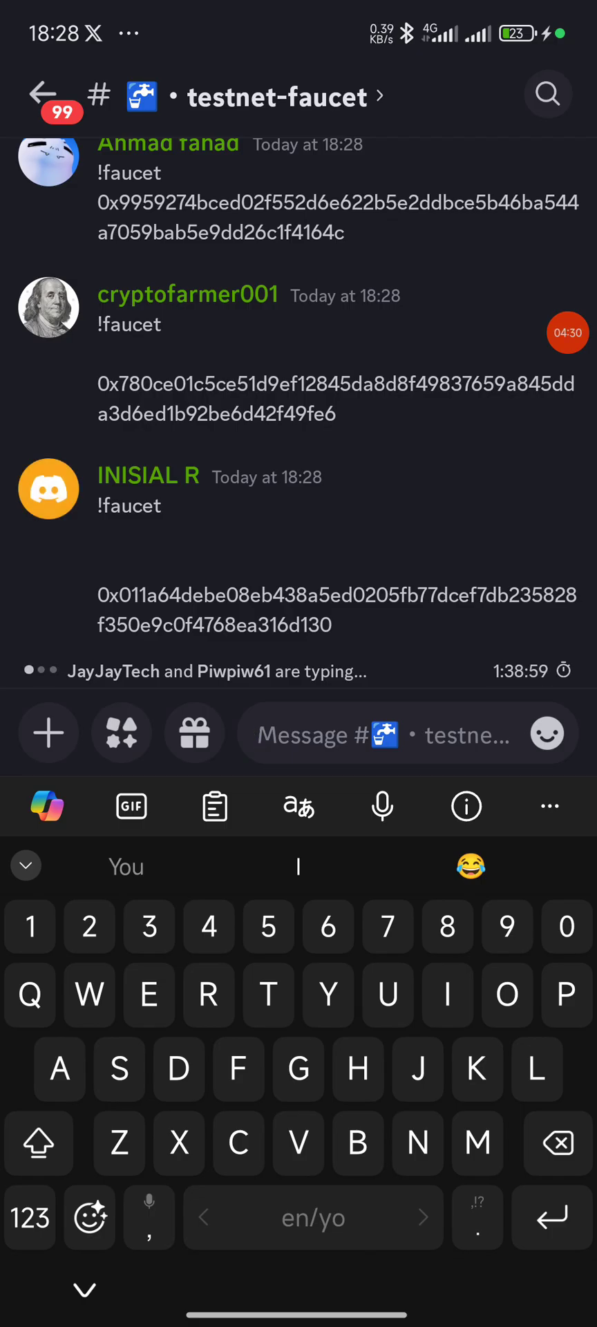
Open Kiwi Browser on the BlockBolt SUI testnet faucet page from the home screen.
{"action": "left_click_drag", "start_coordinate": [299, 1313], "coordinate": [299, 830]}
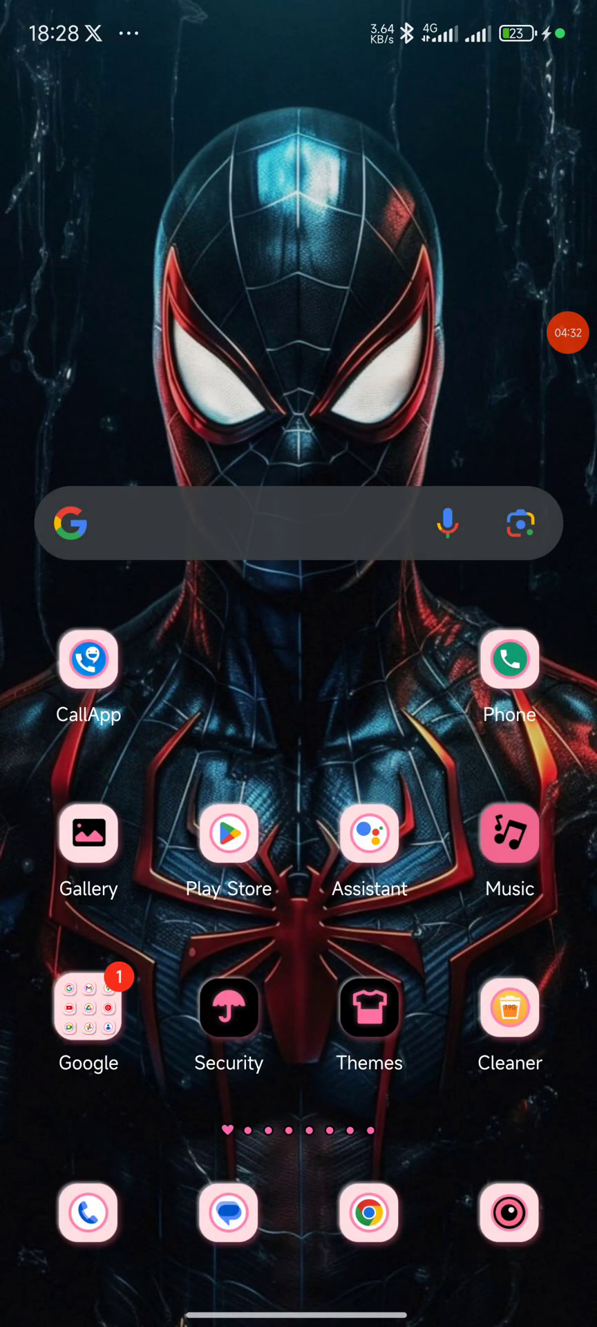
{"action": "left_click_drag", "start_coordinate": [484, 691], "coordinate": [138, 691]}
{"action": "left_click_drag", "start_coordinate": [518, 691], "coordinate": [69, 691]}
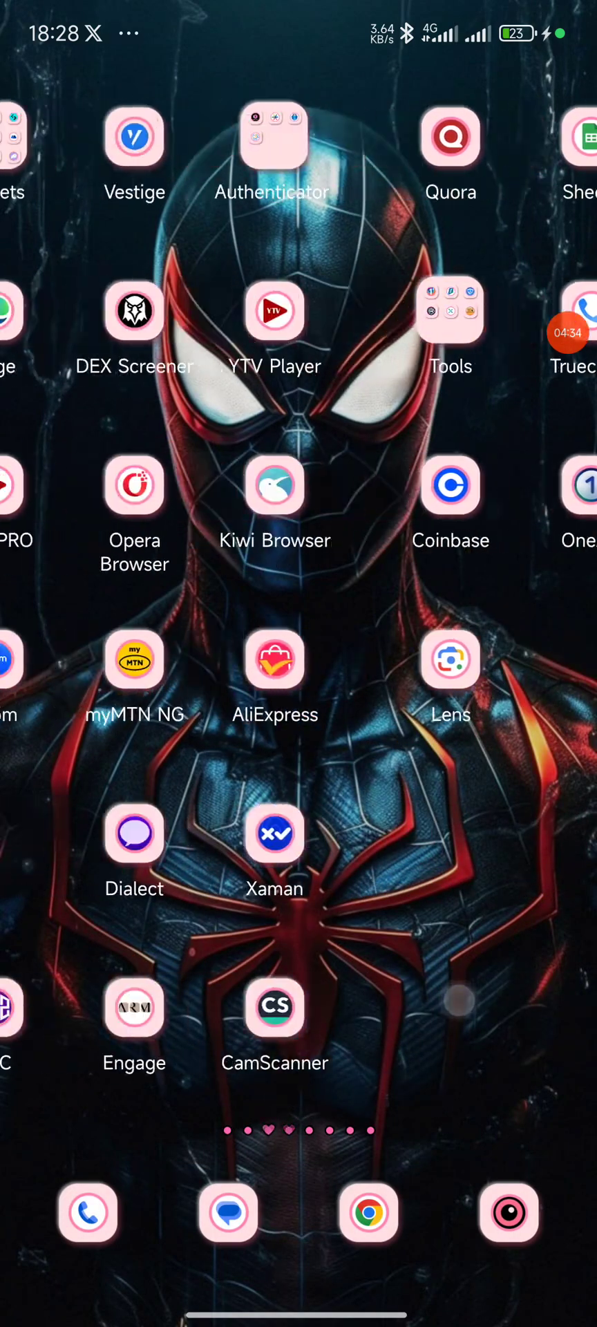
{"action": "left_click", "coordinate": [510, 483]}
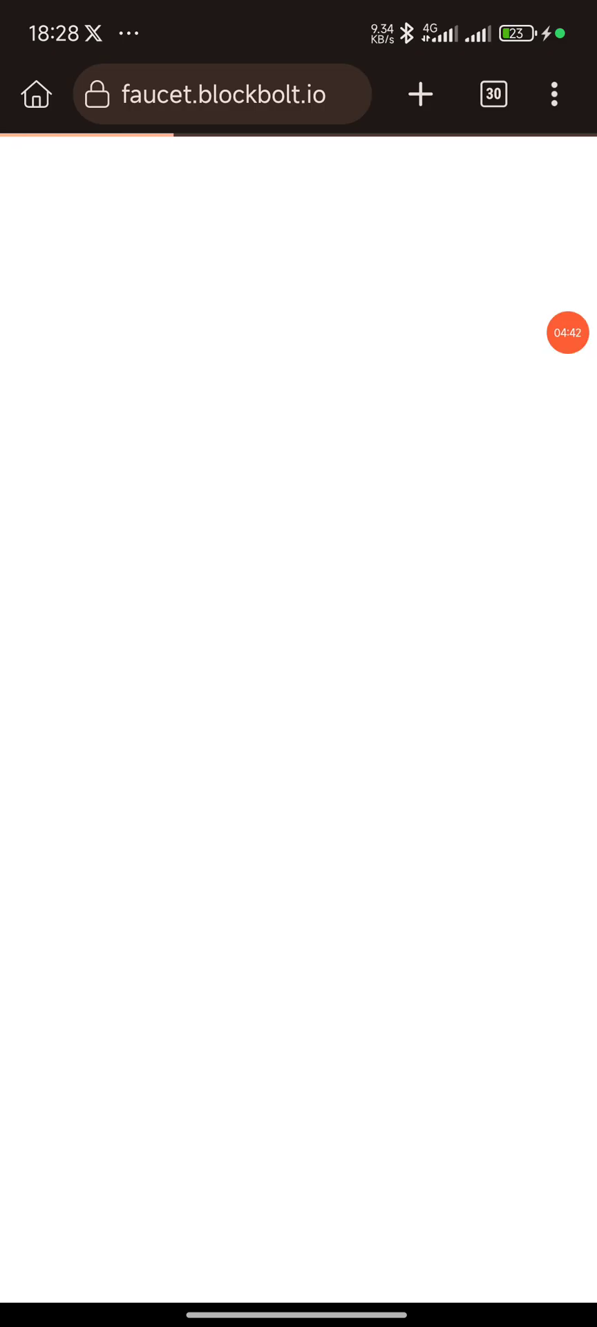
{"action": "left_click", "coordinate": [568, 332]}
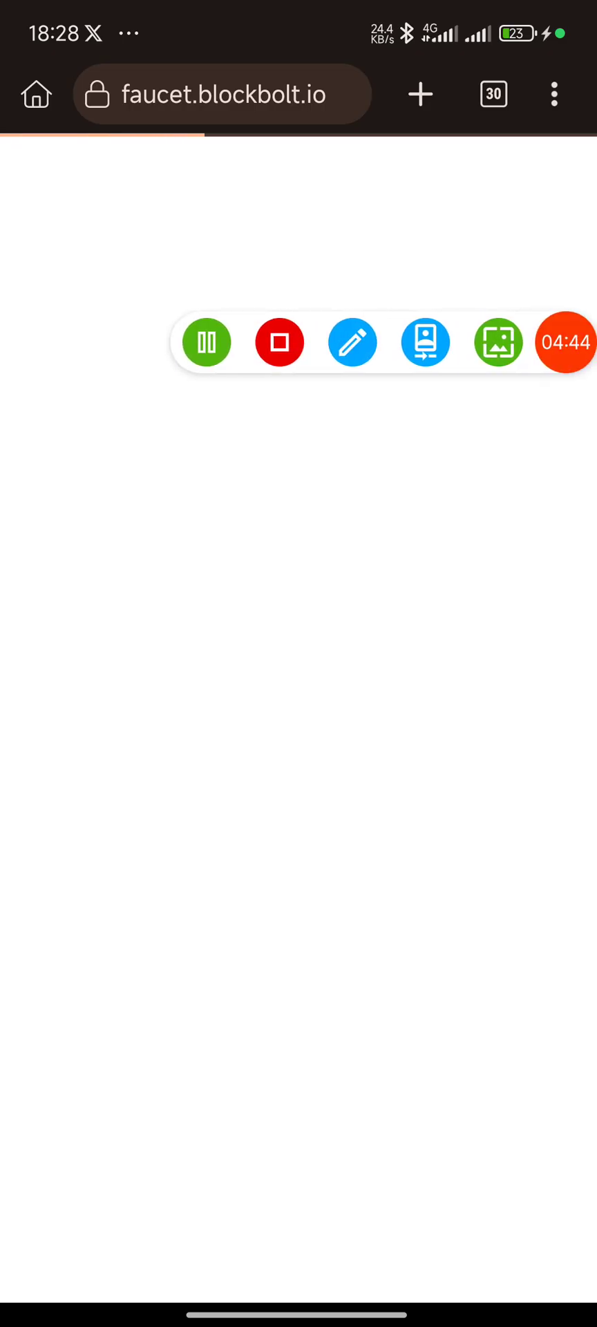
{"action": "left_click", "coordinate": [199, 343]}
Paste the wallet address into the faucet field, then delete it and hide the keyboard.
{"action": "left_click", "coordinate": [344, 795]}
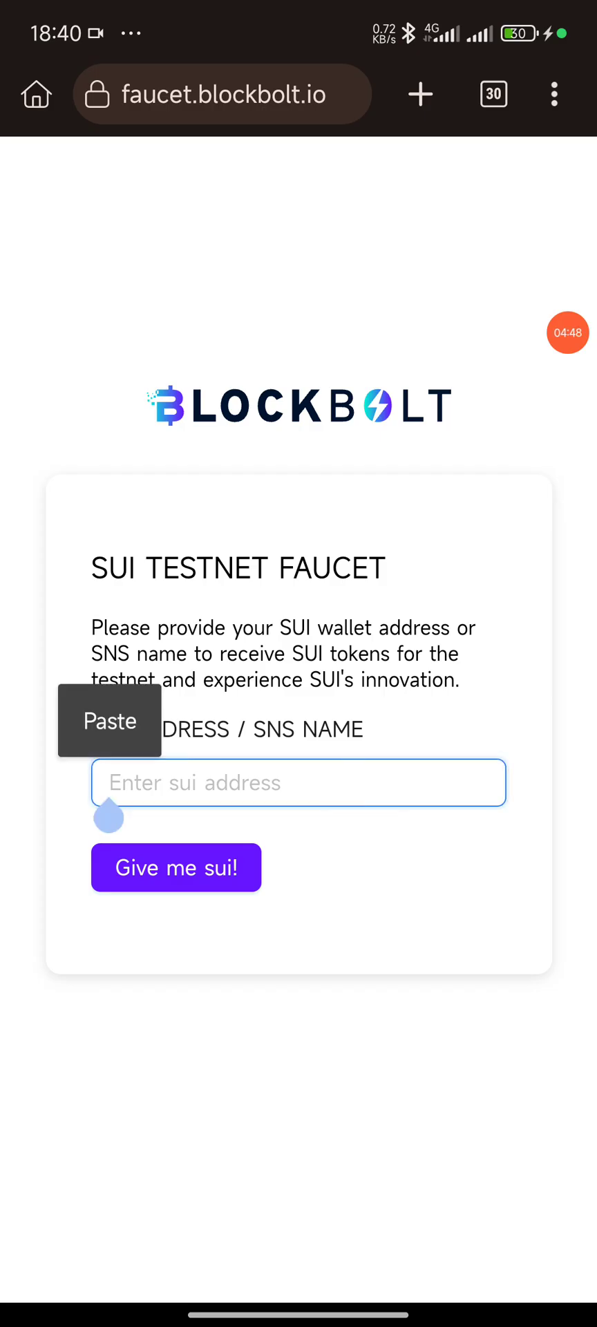
{"action": "left_click", "coordinate": [110, 720]}
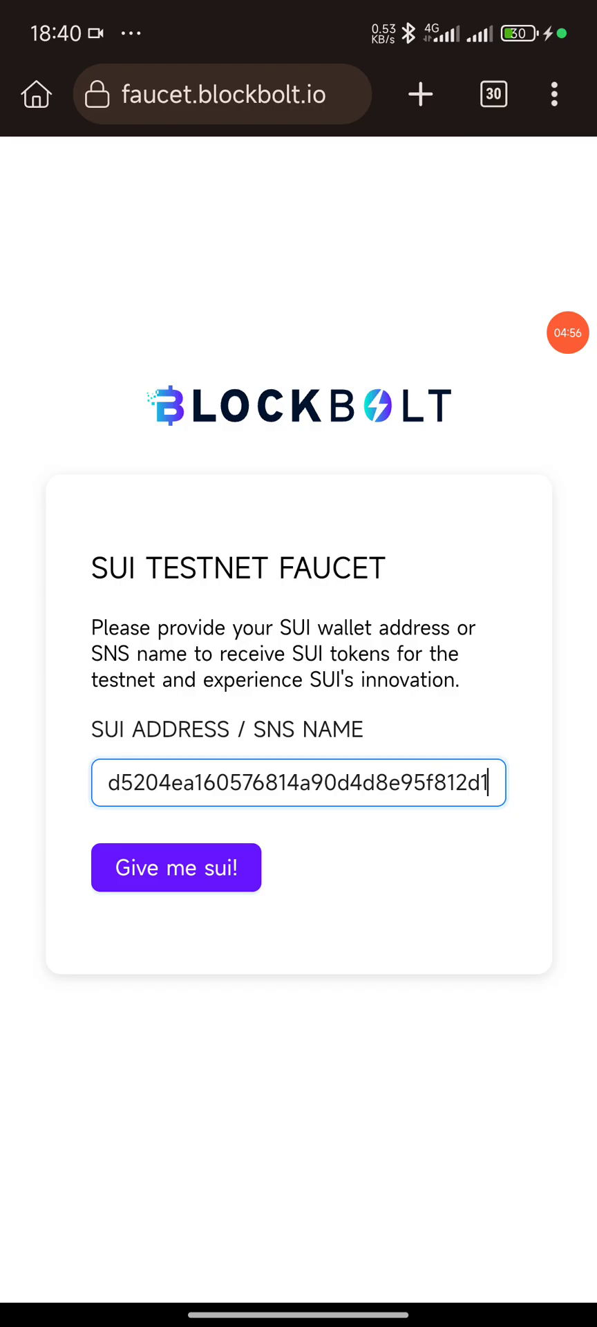
{"action": "double_click", "coordinate": [372, 786]}
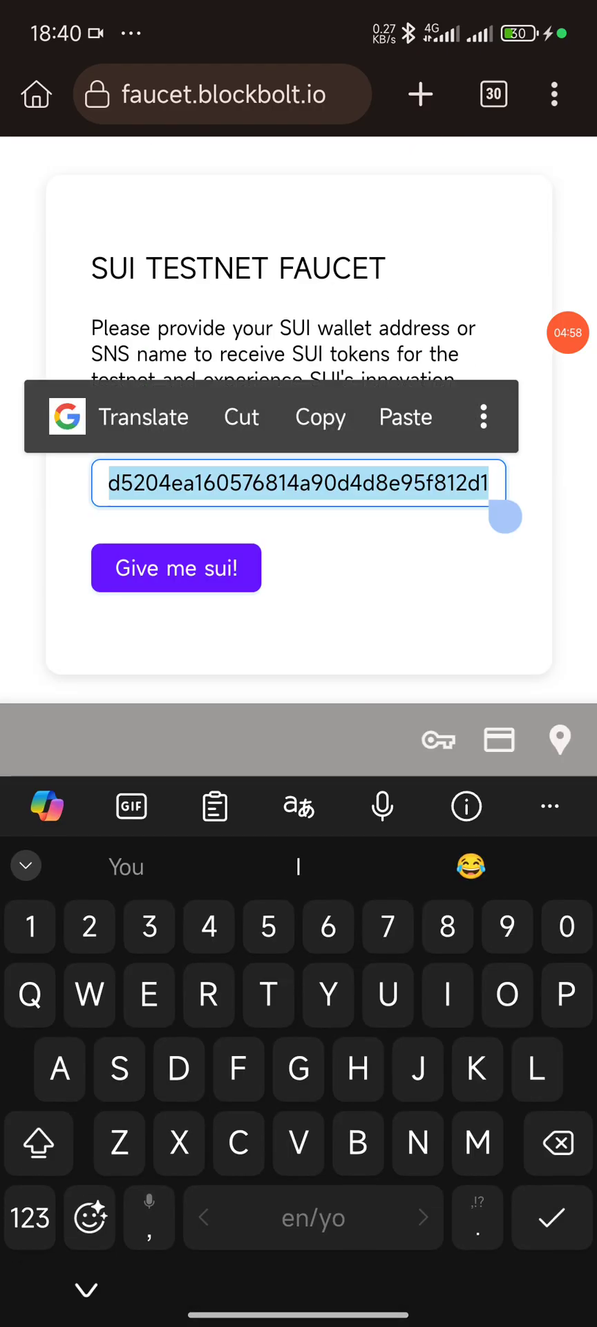
{"action": "key", "text": "BackSpace"}
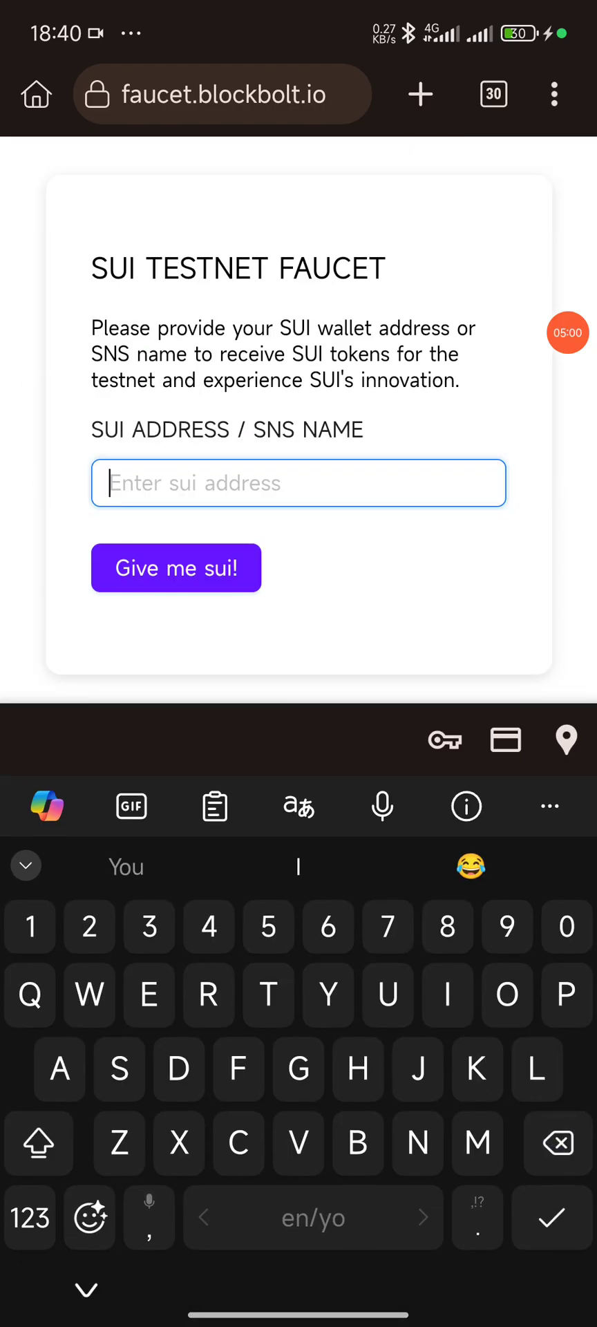
{"action": "left_click", "coordinate": [87, 1289]}
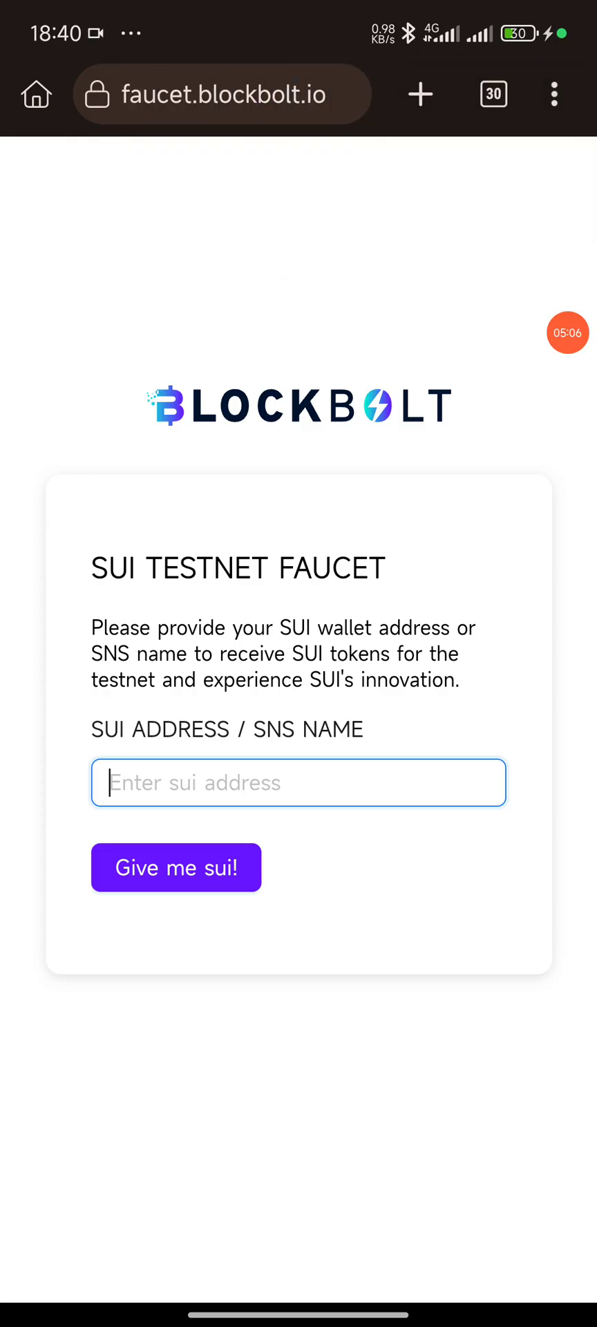
{"action": "left_click_drag", "start_coordinate": [298, 1309], "coordinate": [298, 898]}
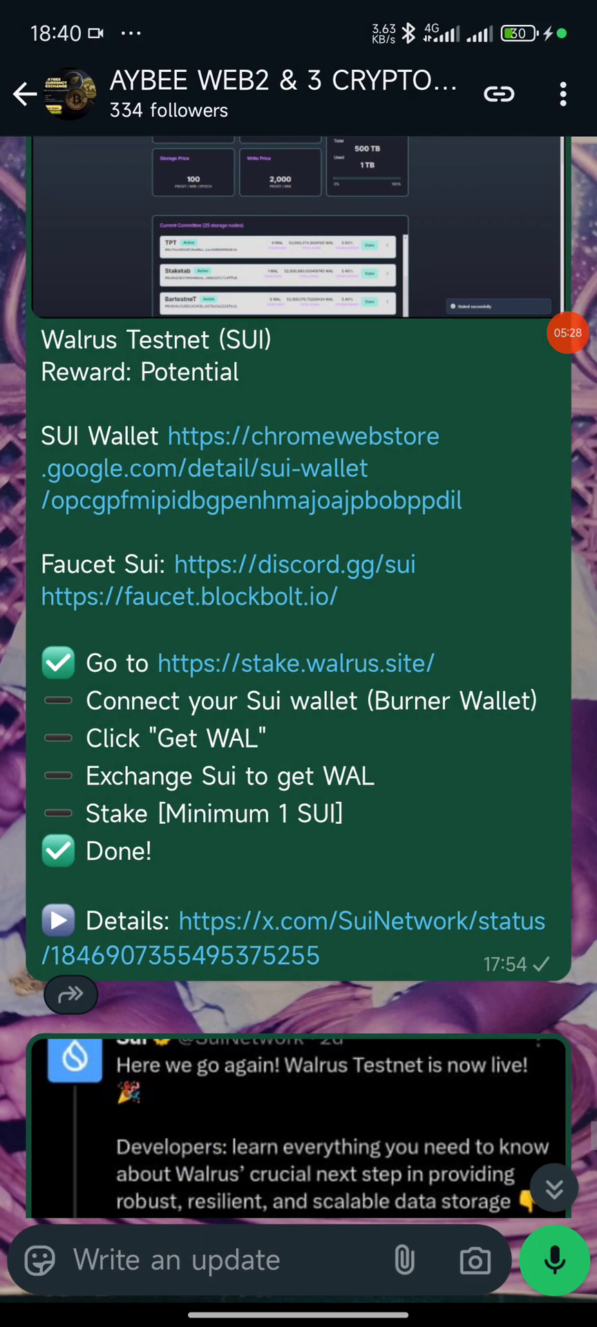
{"action": "left_click", "coordinate": [363, 665]}
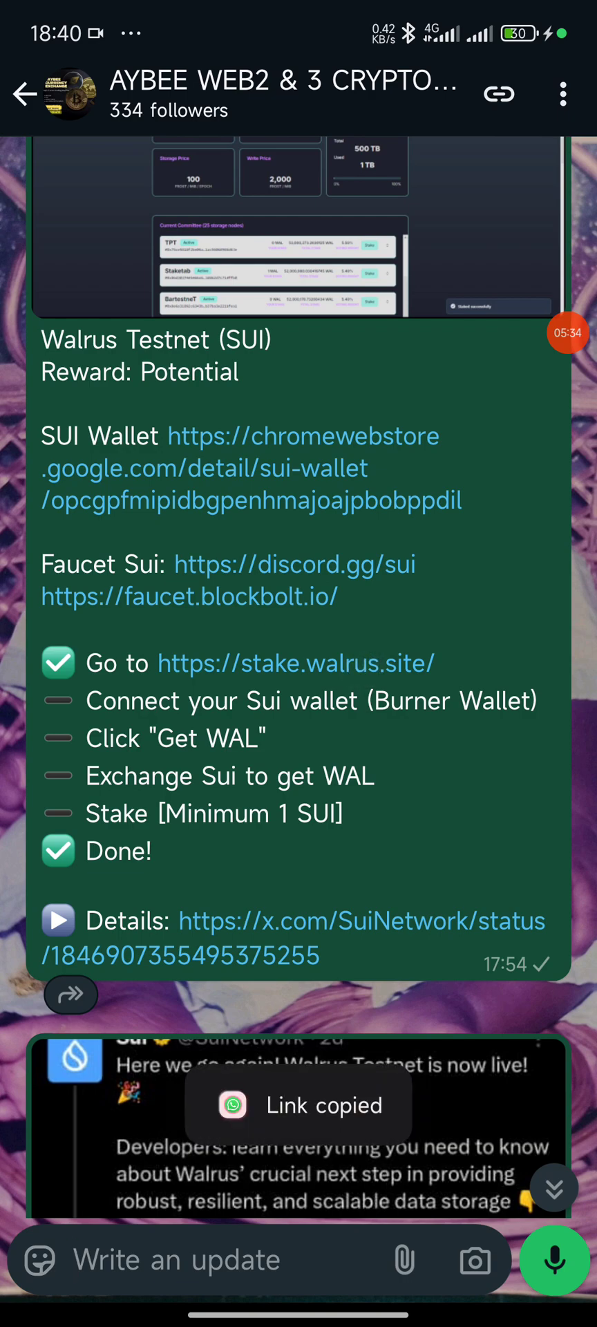
{"action": "left_click_drag", "start_coordinate": [272, 1293], "coordinate": [276, 829]}
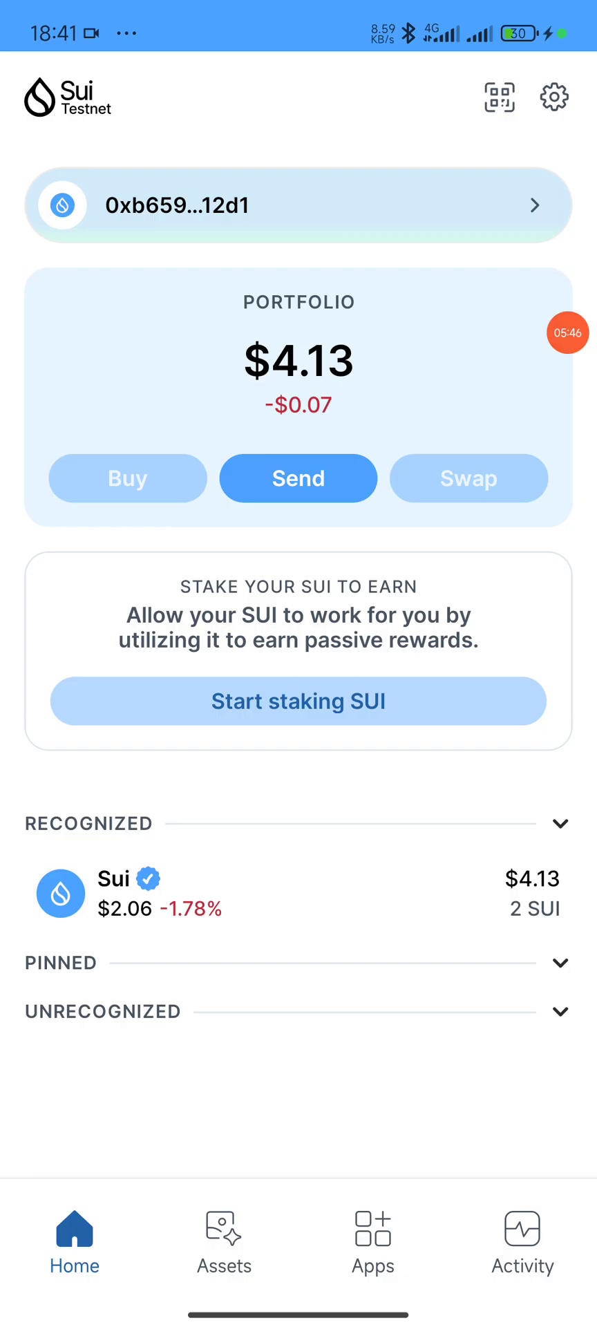
Briefly revisit the WhatsApp channel, then return to Sui Wallet.
{"action": "left_click_drag", "start_coordinate": [267, 1161], "coordinate": [297, 760]}
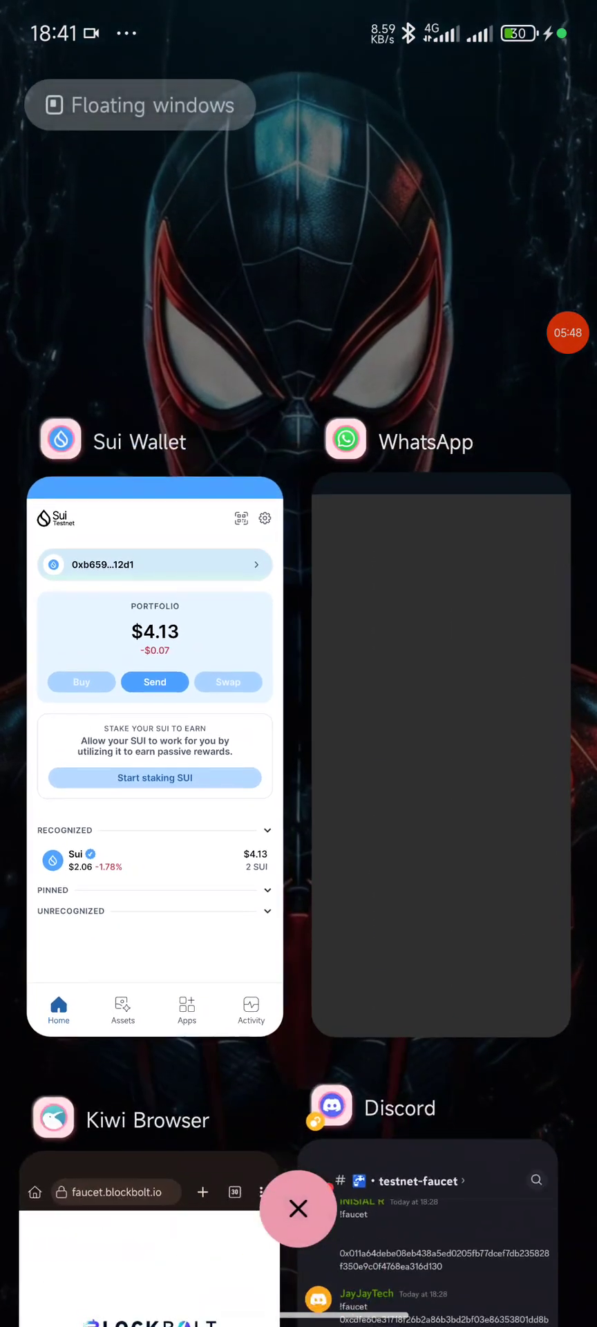
{"action": "left_click", "coordinate": [385, 557]}
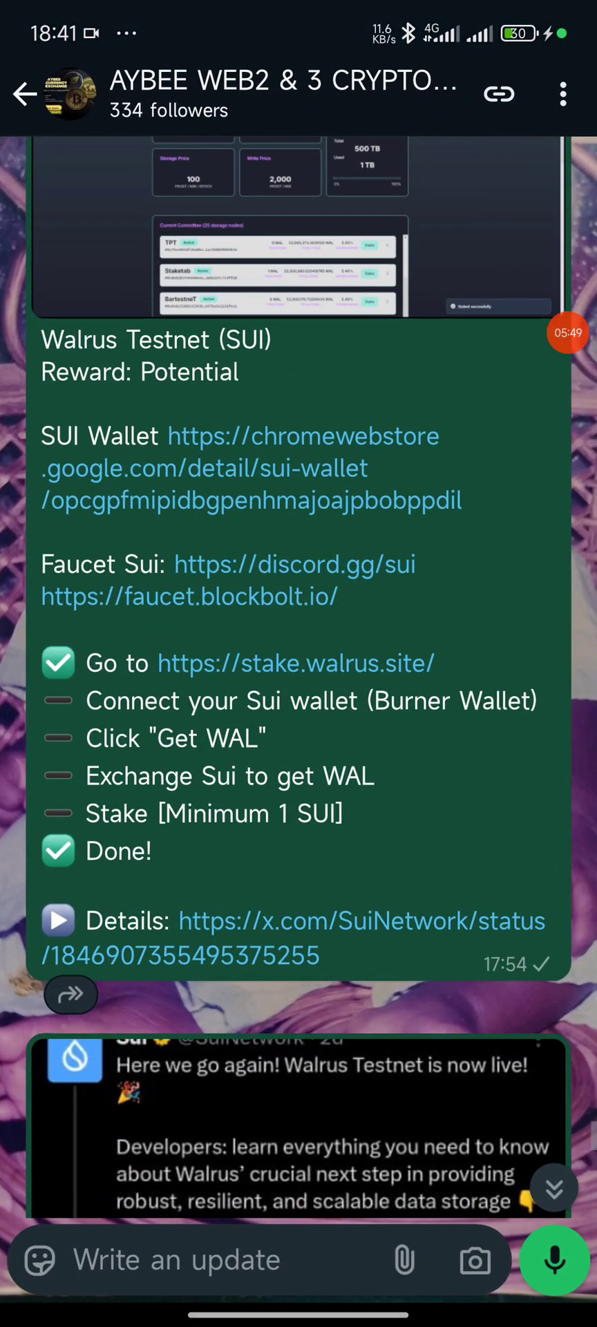
{"action": "left_click_drag", "start_coordinate": [354, 269], "coordinate": [304, 550]}
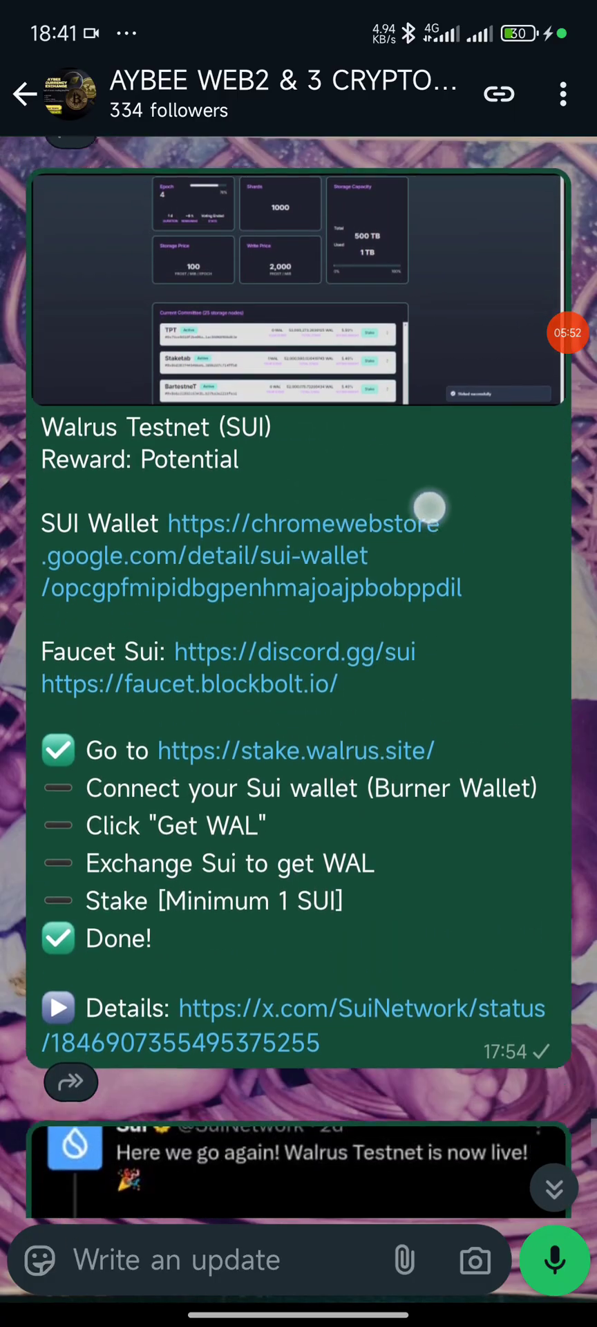
{"action": "left_click_drag", "start_coordinate": [304, 549], "coordinate": [436, 503]}
{"action": "left_click_drag", "start_coordinate": [260, 1180], "coordinate": [256, 1002]}
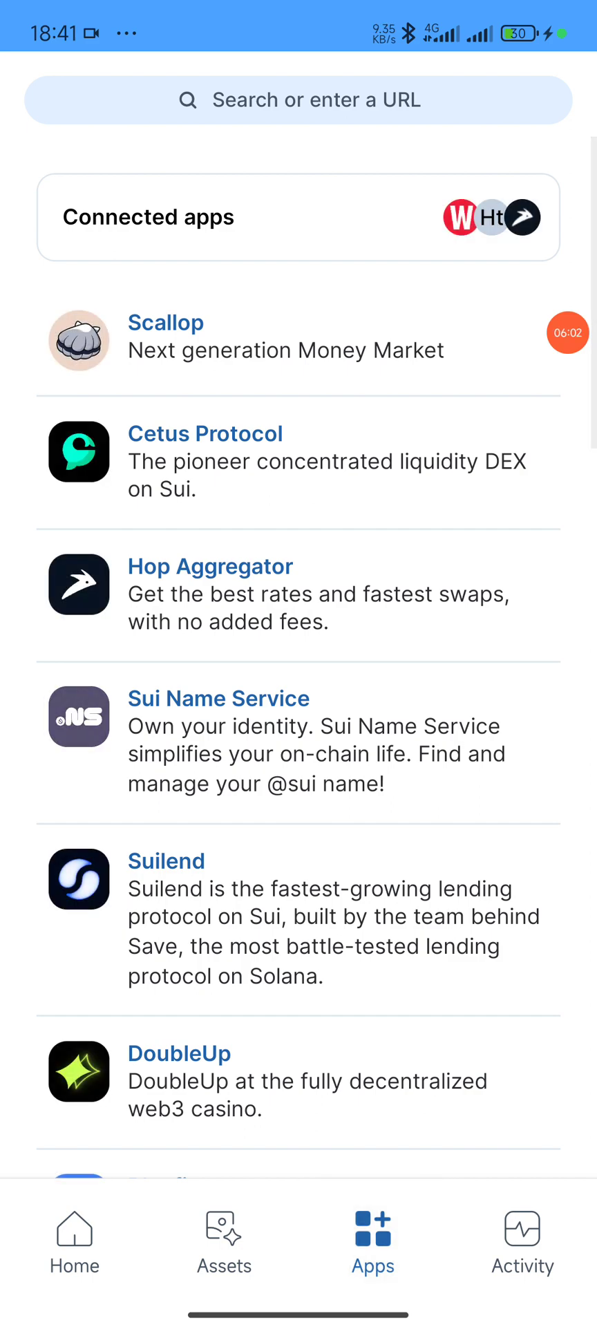
Paste stake.walrus.site into the wallet's search bar and load the Walrus Staking page.
{"action": "left_click", "coordinate": [304, 100]}
{"action": "left_click", "coordinate": [104, 100]}
{"action": "left_click", "coordinate": [80, 243]}
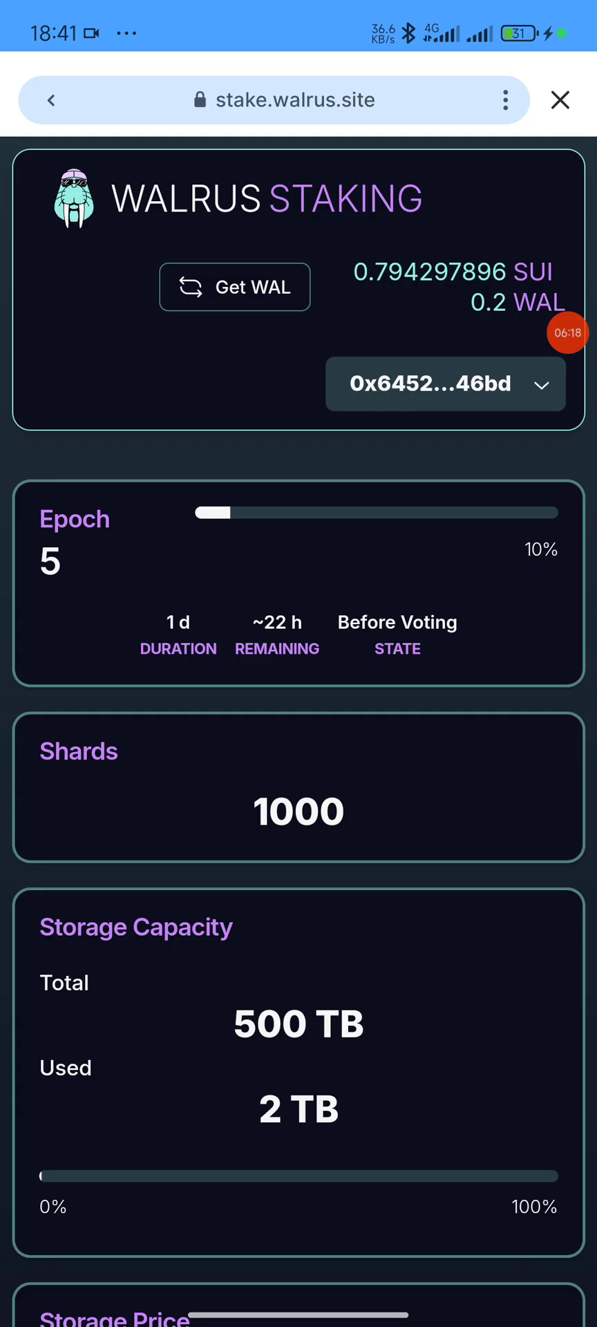
Disconnect the current account and reconnect Walrus Staking to the funded wallet account.
{"action": "left_click", "coordinate": [520, 384]}
{"action": "left_click", "coordinate": [387, 542]}
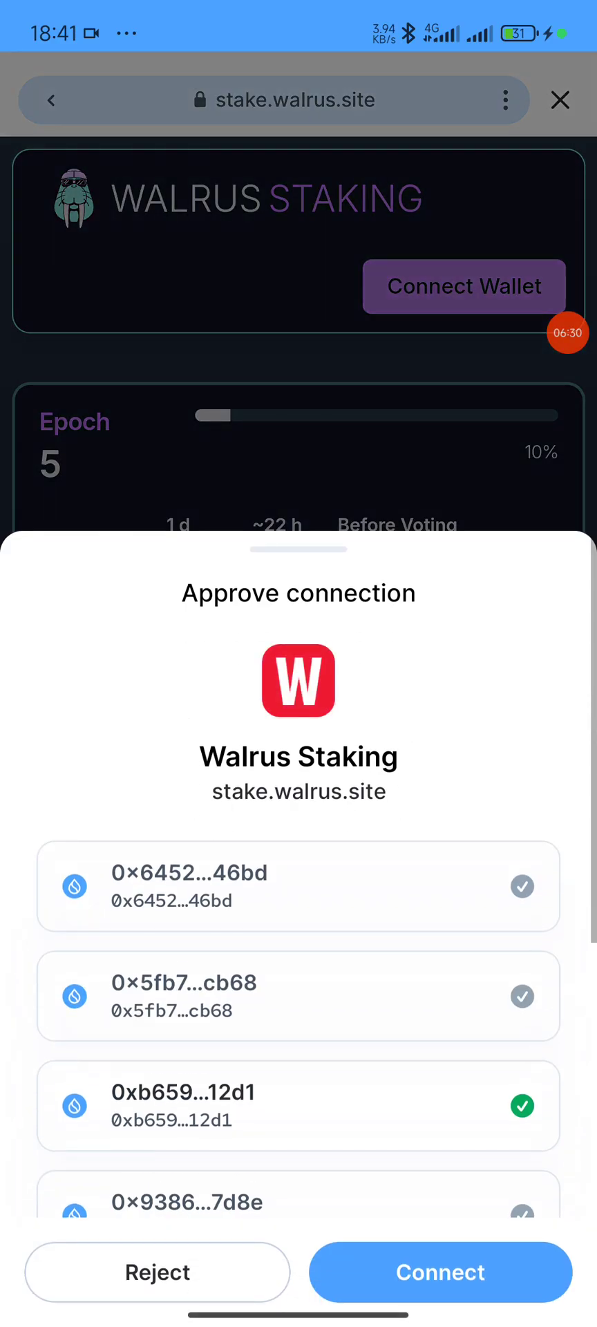
{"action": "left_click", "coordinate": [440, 1272]}
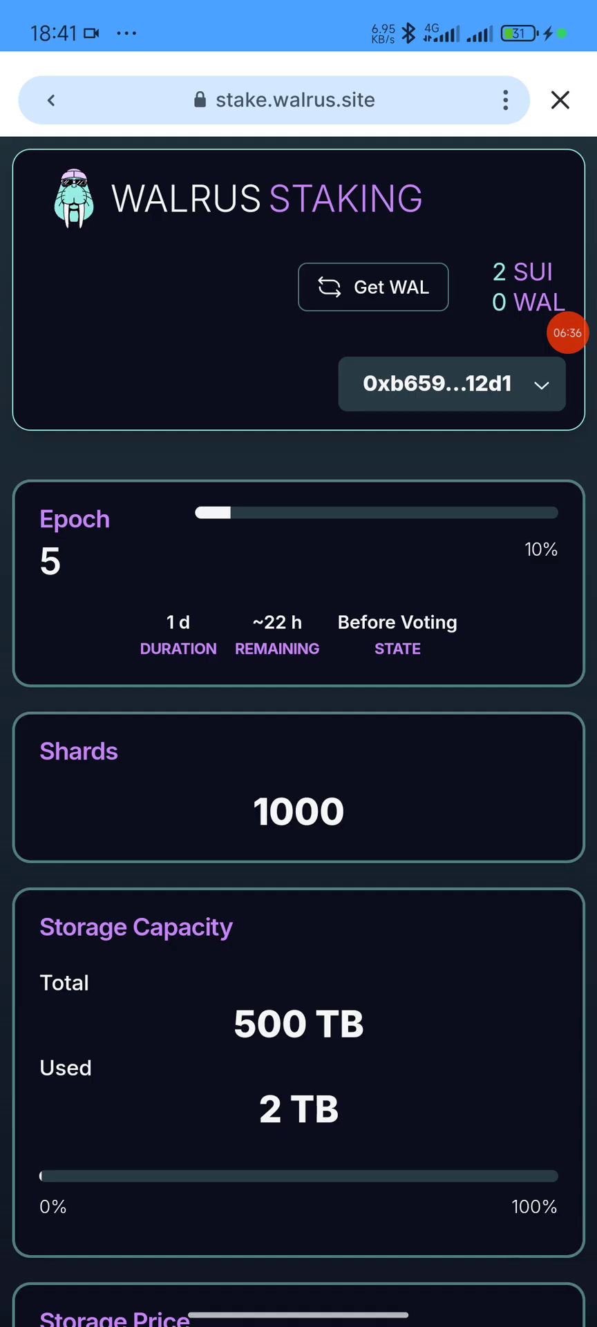
Bring up the Get WAL exchange form, showing 1.994 SUI available.
{"action": "left_click_drag", "start_coordinate": [568, 333], "coordinate": [532, 487]}
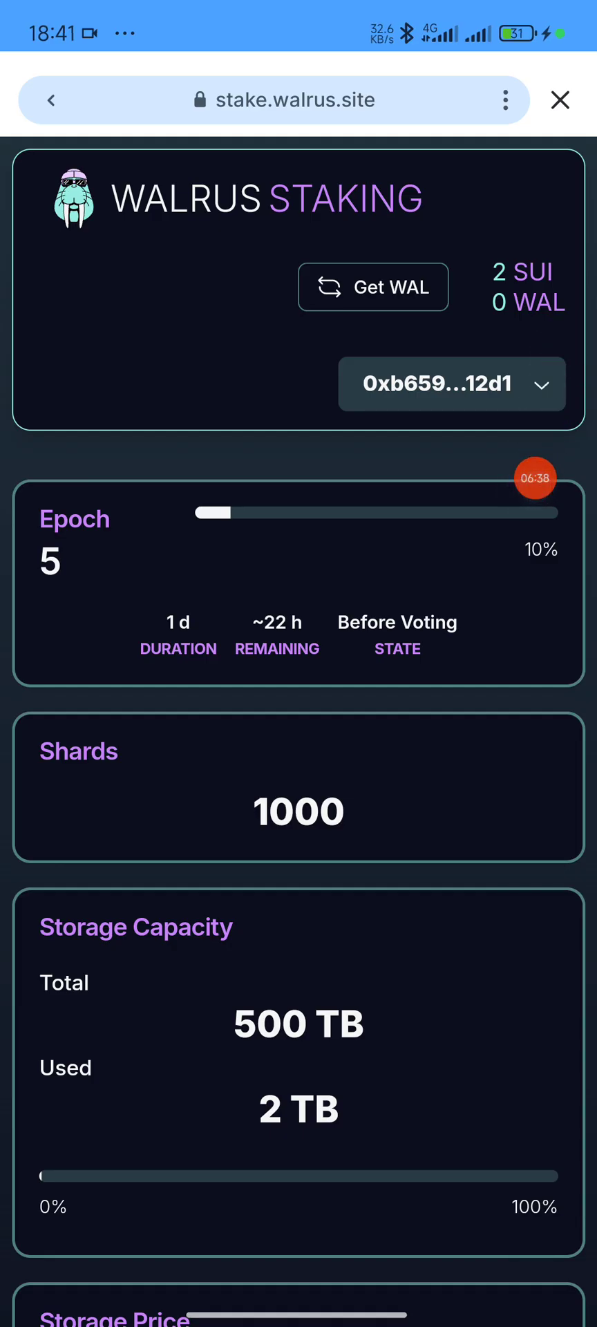
{"action": "left_click", "coordinate": [536, 485]}
{"action": "left_click", "coordinate": [351, 488]}
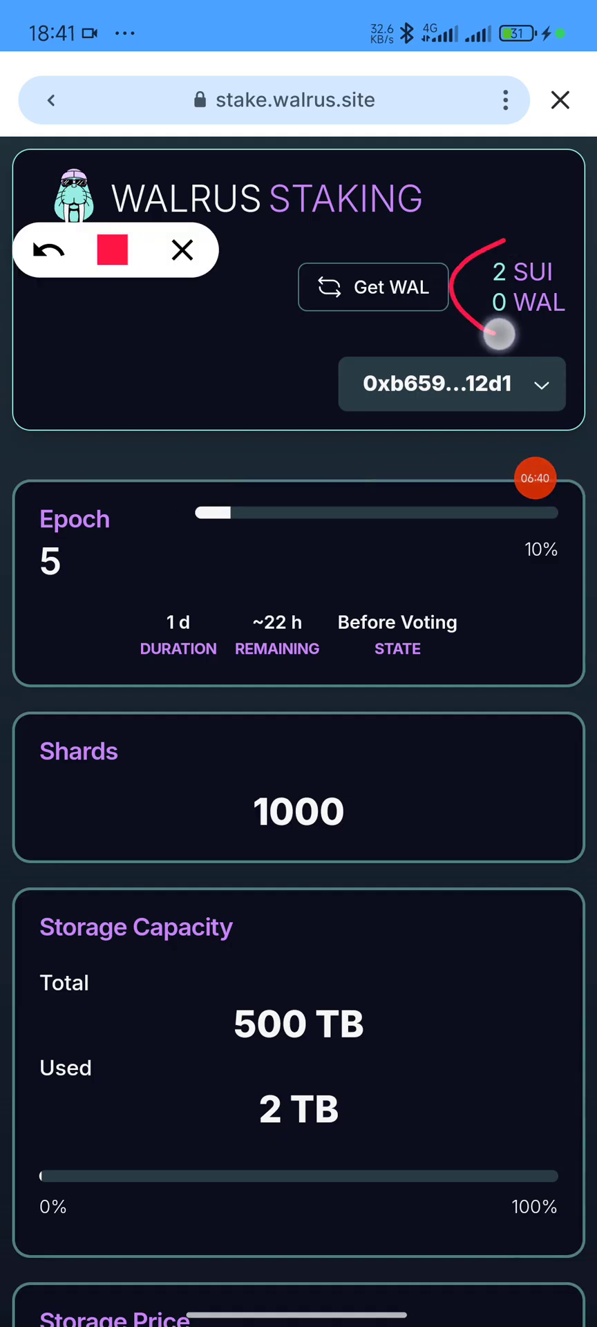
{"action": "left_click", "coordinate": [182, 249]}
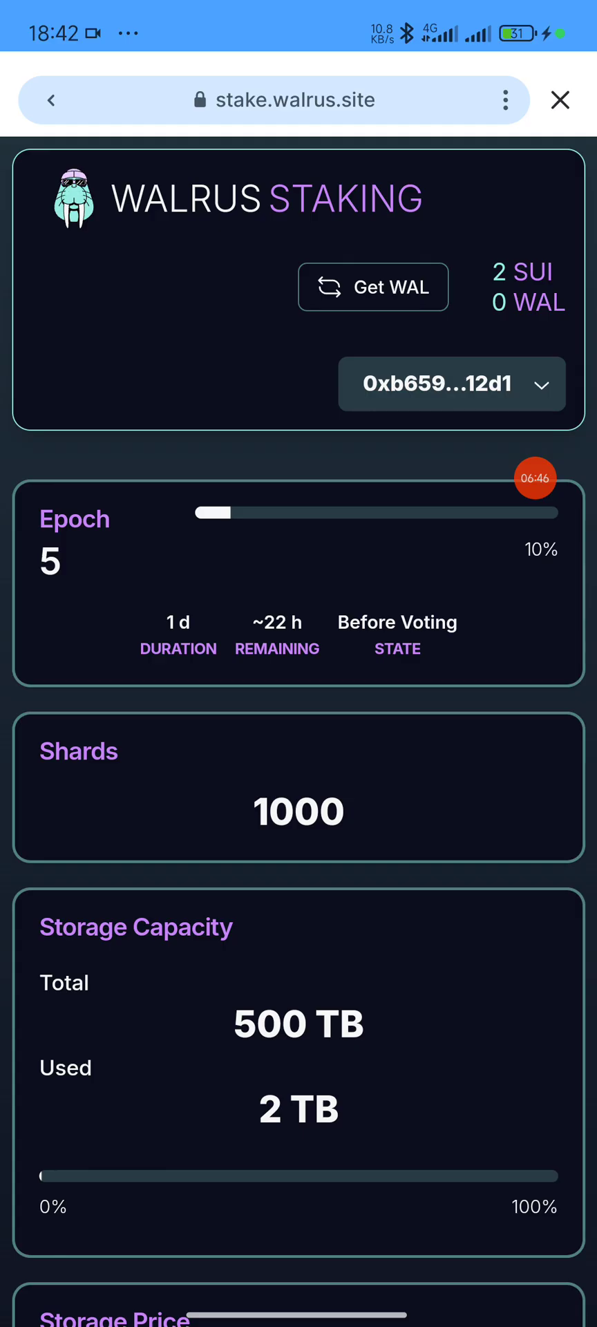
{"action": "left_click", "coordinate": [534, 477]}
Exchange 1.5 SUI for 1.5 WAL, leaving 0.498642724 SUI in the wallet.
{"action": "left_click", "coordinate": [350, 490]}
{"action": "left_click_drag", "start_coordinate": [413, 237], "coordinate": [468, 278]}
{"action": "left_click", "coordinate": [182, 249]}
{"action": "left_click", "coordinate": [387, 285]}
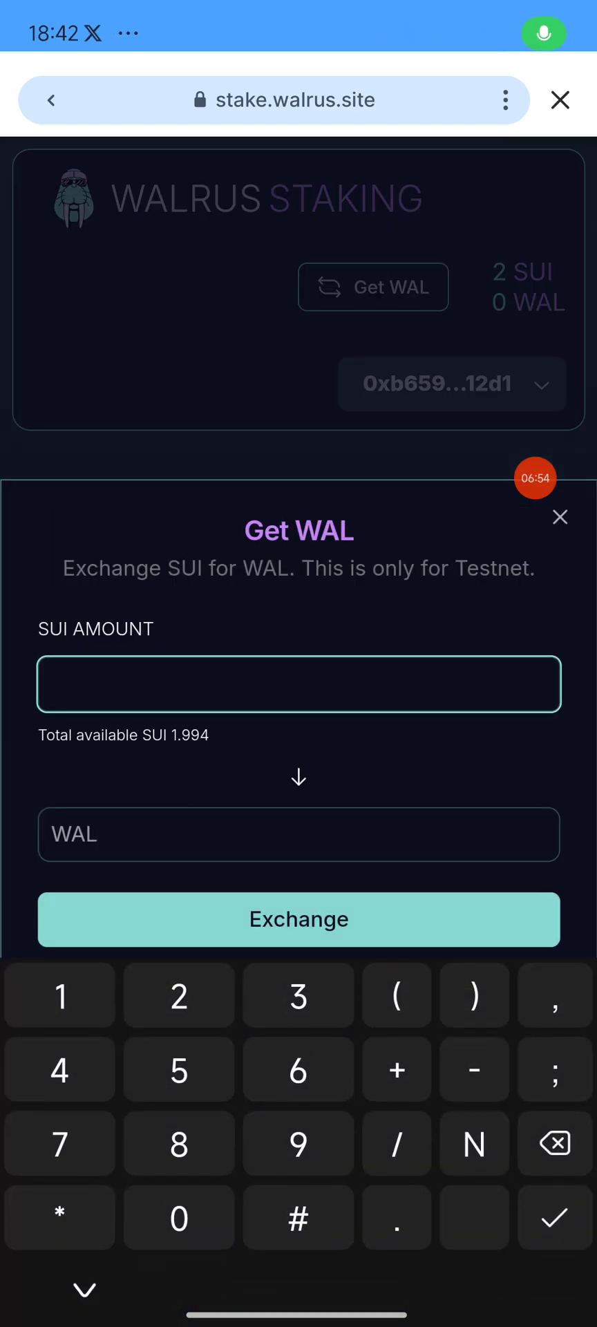
{"action": "type", "text": "1.5"}
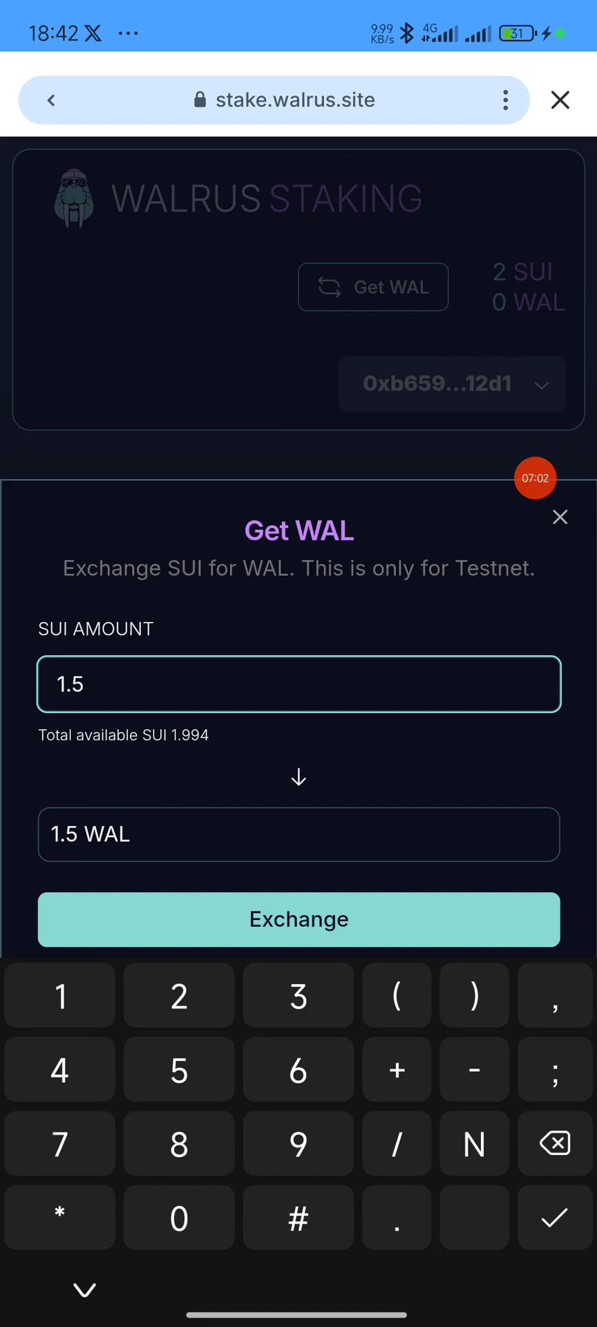
{"action": "left_click", "coordinate": [348, 929]}
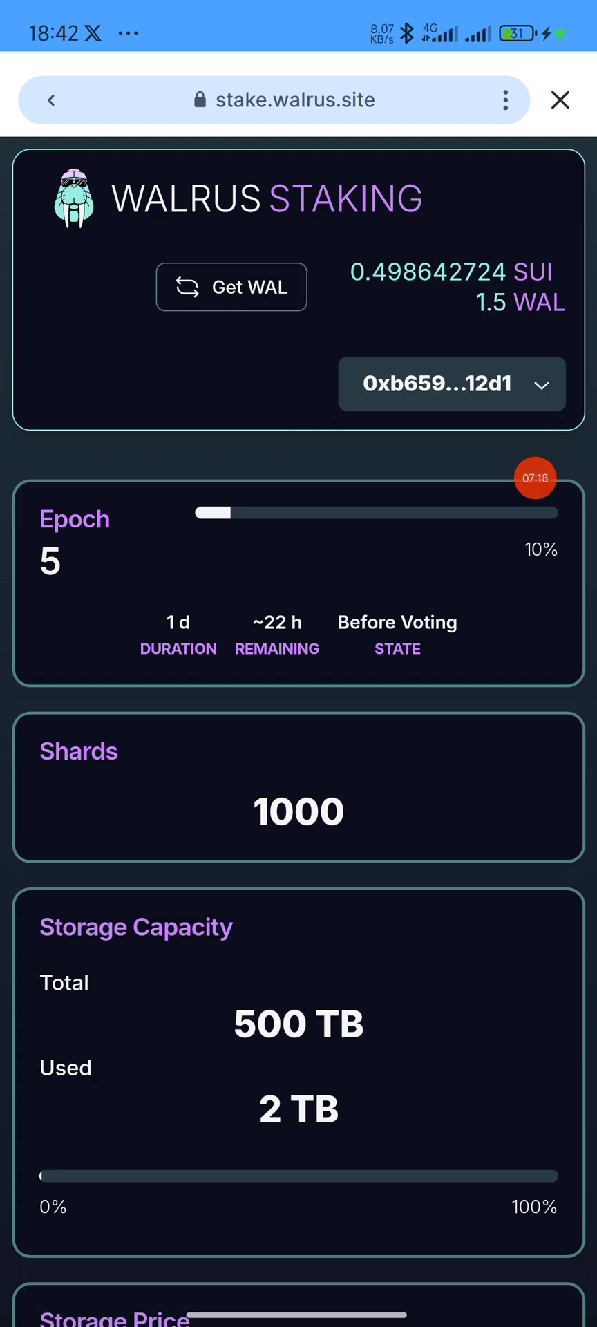
{"action": "left_click_drag", "start_coordinate": [424, 970], "coordinate": [444, 801]}
Browse the 25-node Current Committee list and return to Mysten Labs 0 at the top.
{"action": "left_click_drag", "start_coordinate": [382, 987], "coordinate": [380, 829]}
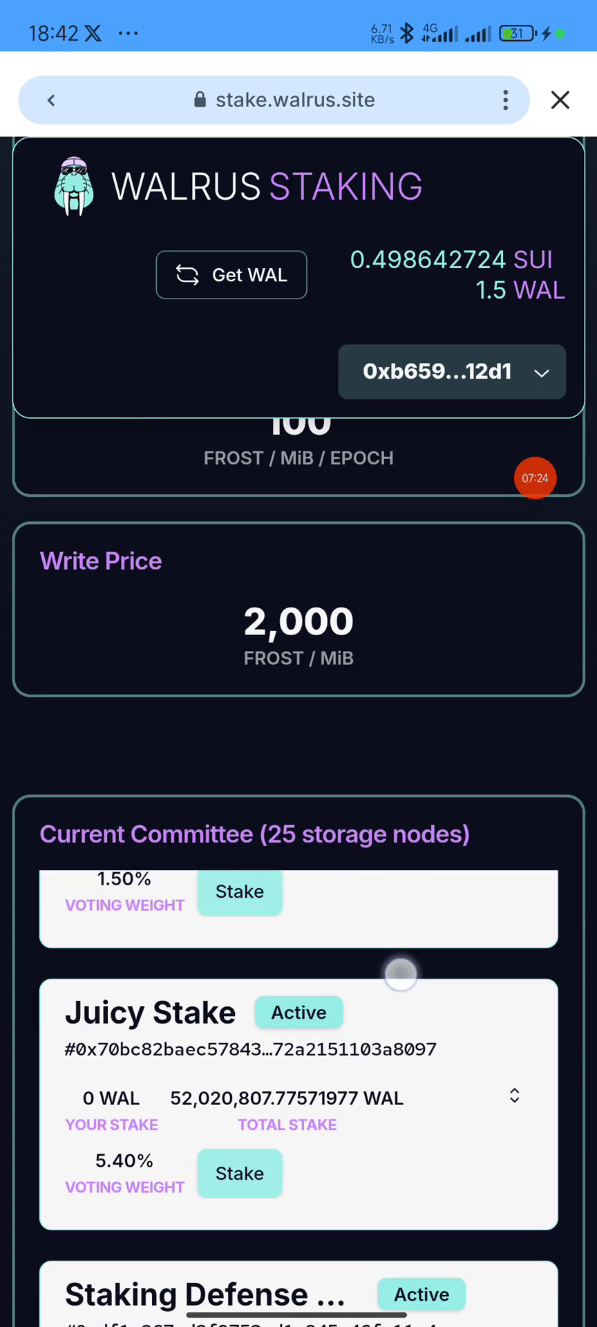
{"action": "left_click_drag", "start_coordinate": [317, 967], "coordinate": [317, 1100]}
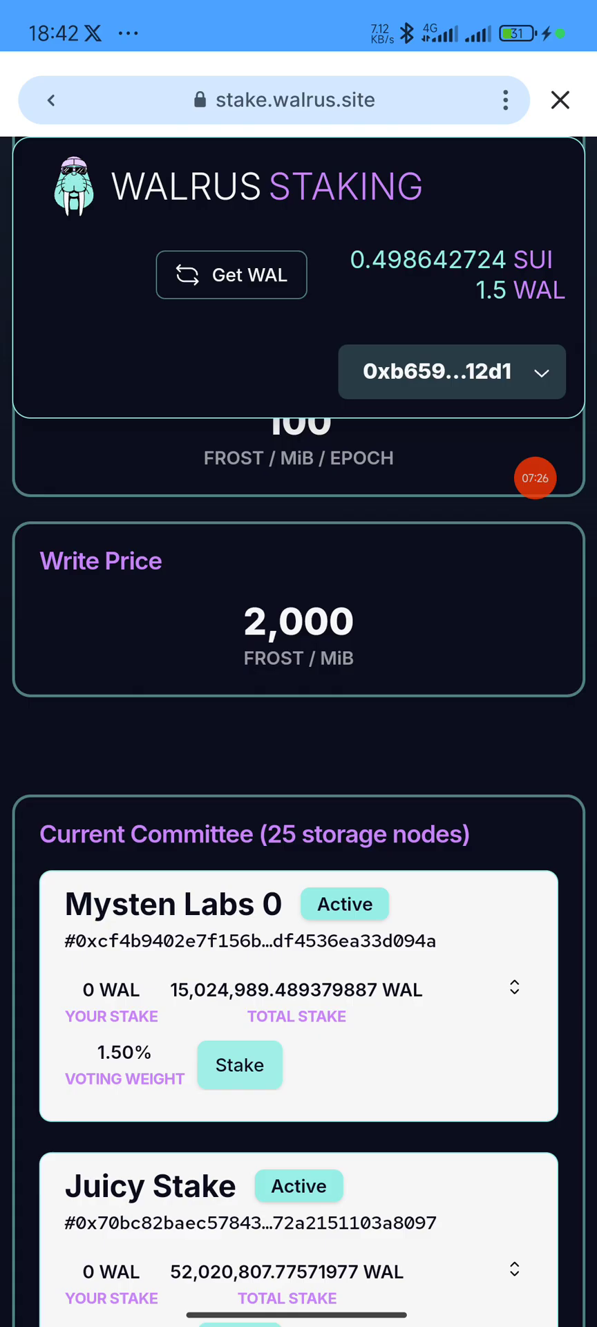
{"action": "scroll", "coordinate": [464, 898], "scroll_direction": "down", "scroll_amount": 5}
{"action": "scroll", "coordinate": [384, 1096], "scroll_direction": "down", "scroll_amount": 4}
{"action": "scroll", "coordinate": [399, 1106], "scroll_direction": "down", "scroll_amount": 3}
{"action": "scroll", "coordinate": [388, 1023], "scroll_direction": "down", "scroll_amount": 3}
{"action": "scroll", "coordinate": [299, 1036], "scroll_direction": "up", "scroll_amount": 15}
{"action": "scroll", "coordinate": [443, 967], "scroll_direction": "down", "scroll_amount": 2}
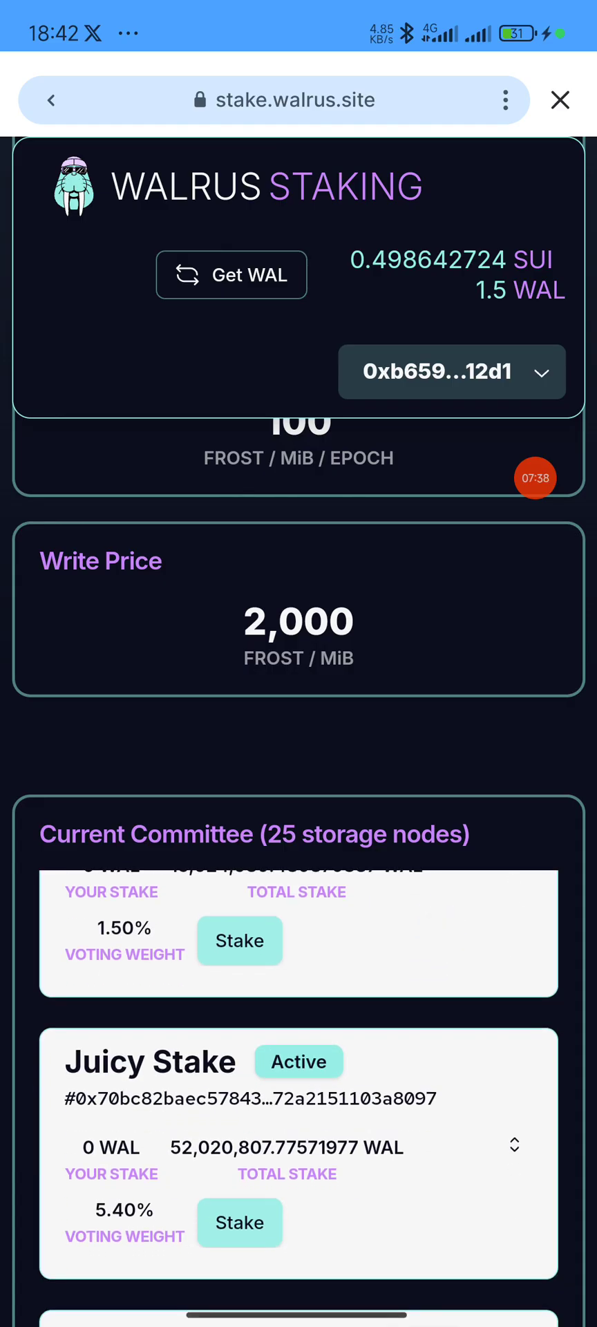
{"action": "scroll", "coordinate": [399, 1079], "scroll_direction": "up", "scroll_amount": 2}
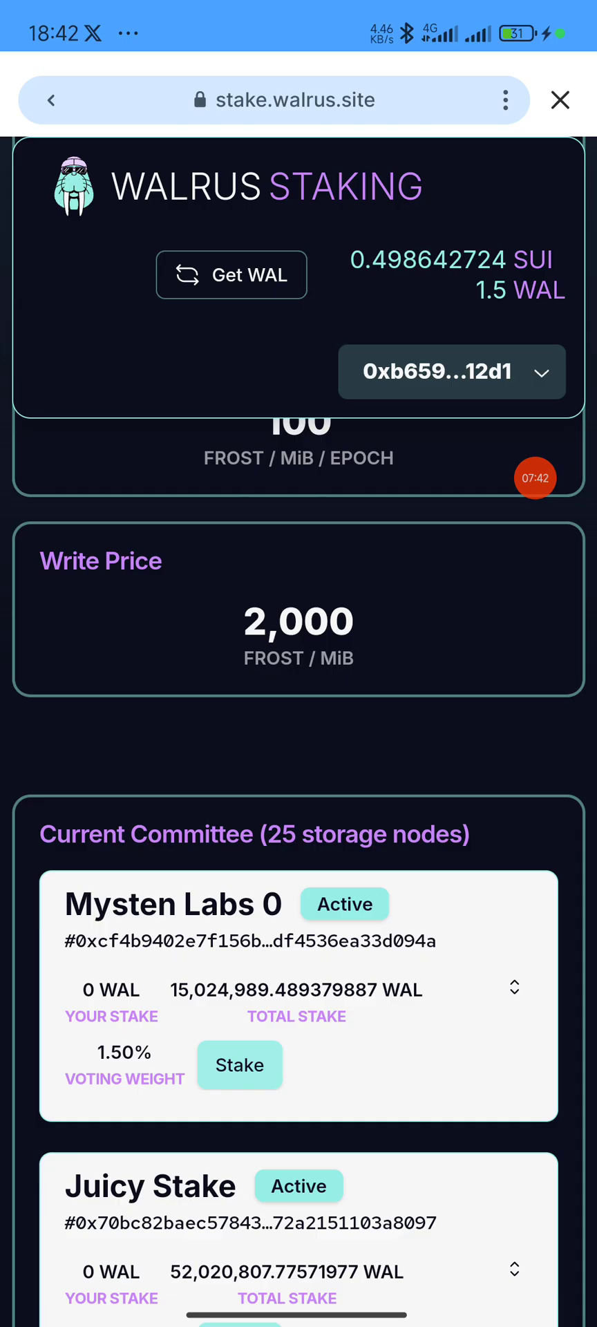
Stake 1.1 WAL with Mysten Labs 0, leaving 0.4 WAL in the wallet.
{"action": "left_click", "coordinate": [239, 1065]}
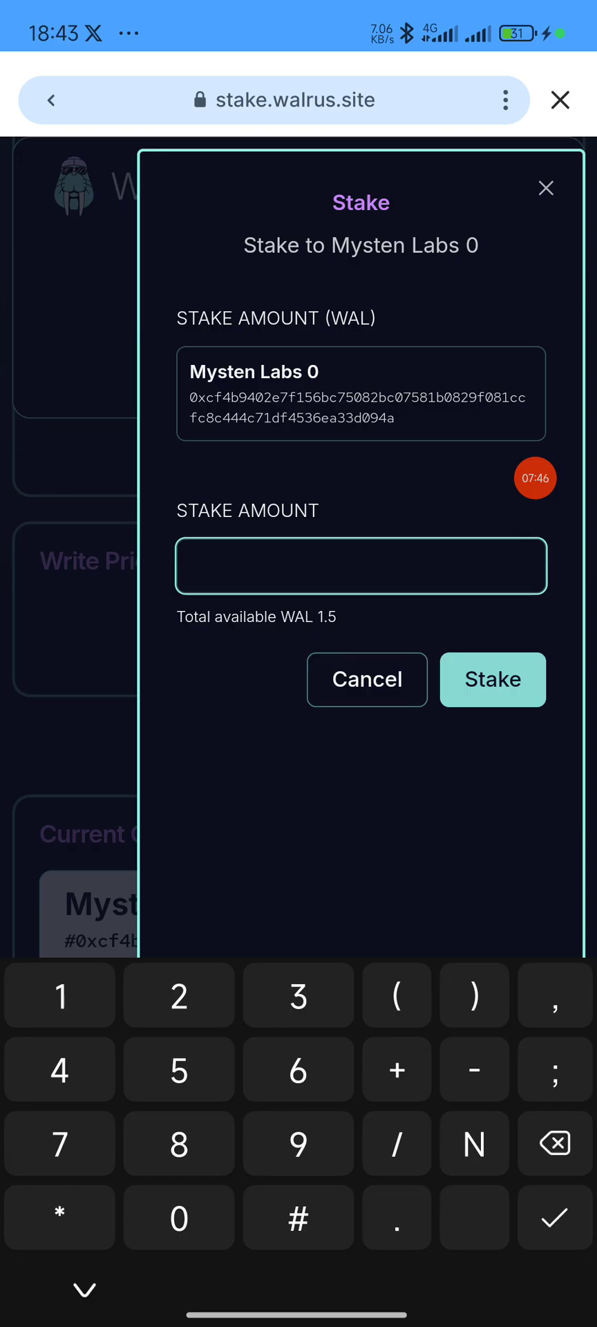
{"action": "type", "text": "1.1"}
{"action": "left_click", "coordinate": [493, 680]}
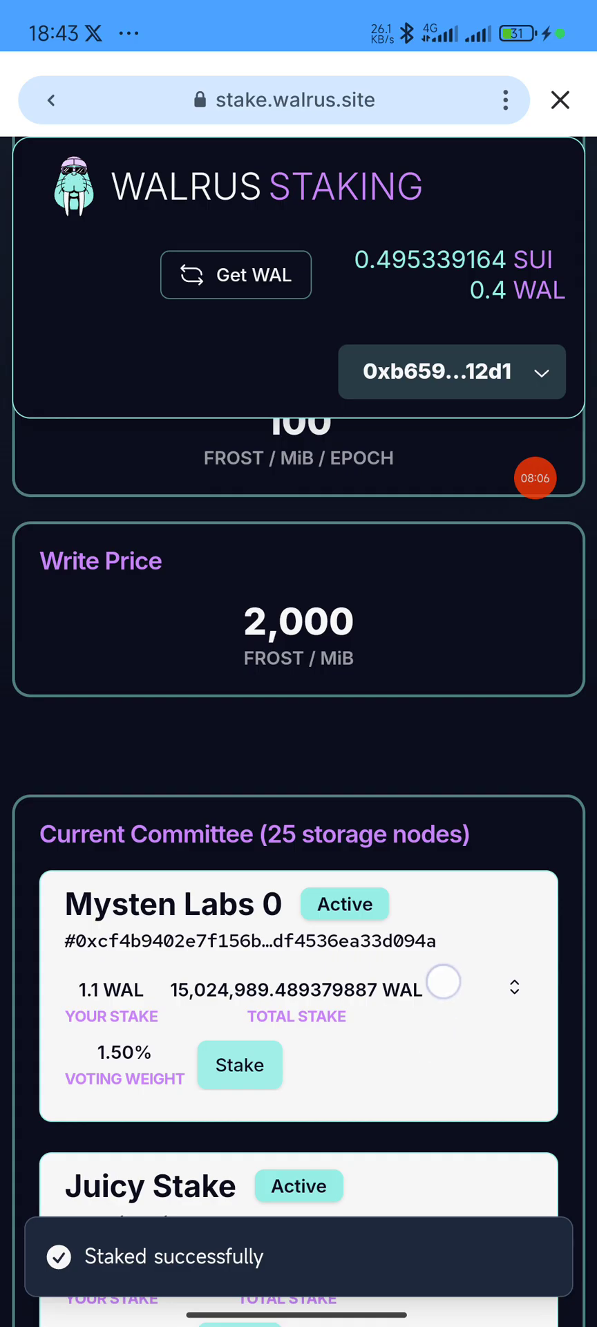
{"action": "left_click_drag", "start_coordinate": [443, 981], "coordinate": [470, 821]}
{"action": "left_click_drag", "start_coordinate": [384, 712], "coordinate": [384, 854]}
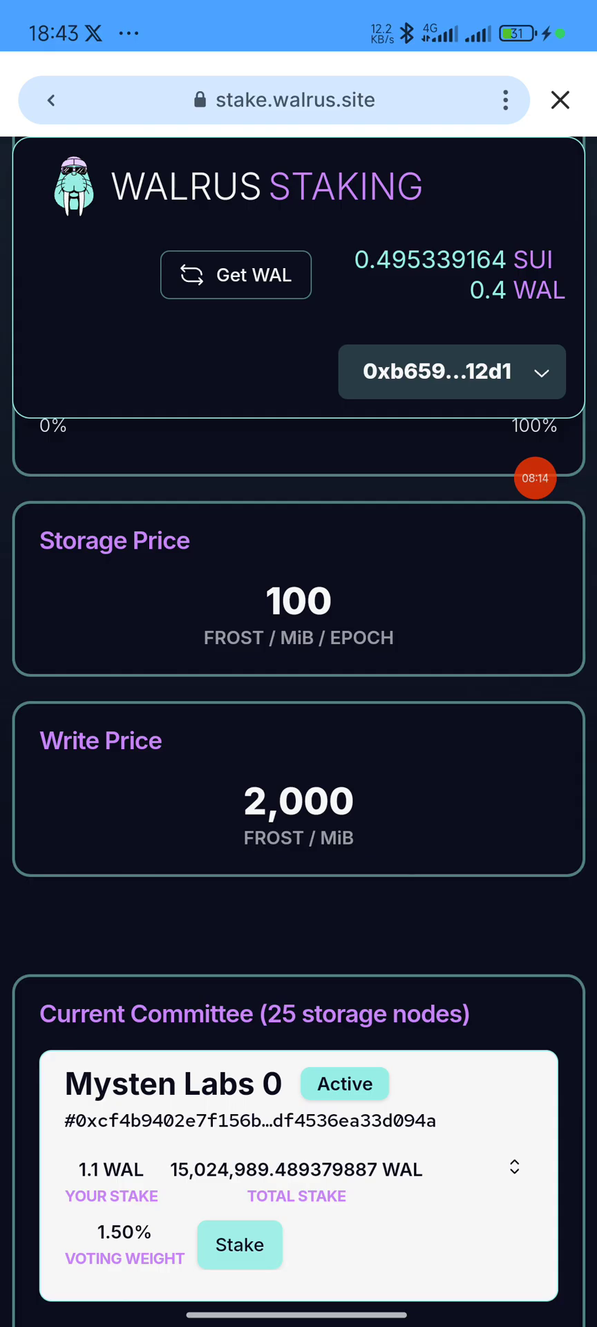
{"action": "scroll", "coordinate": [423, 1004], "scroll_direction": "up", "scroll_amount": 5}
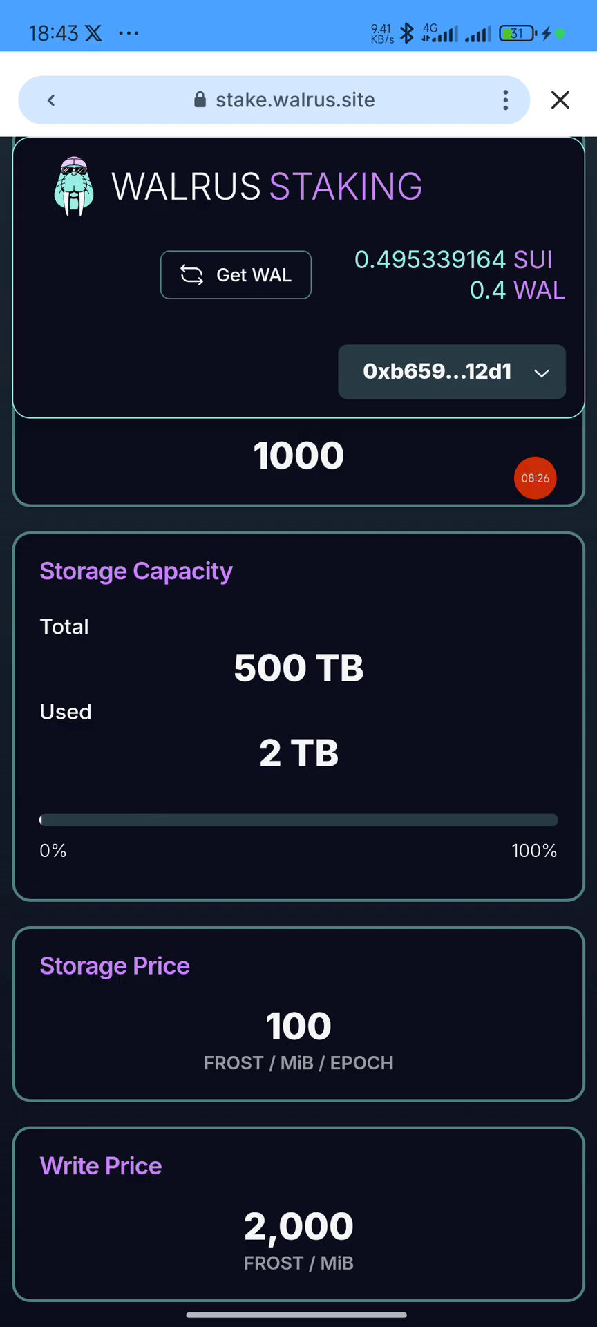
{"action": "left_click_drag", "start_coordinate": [423, 691], "coordinate": [423, 1013]}
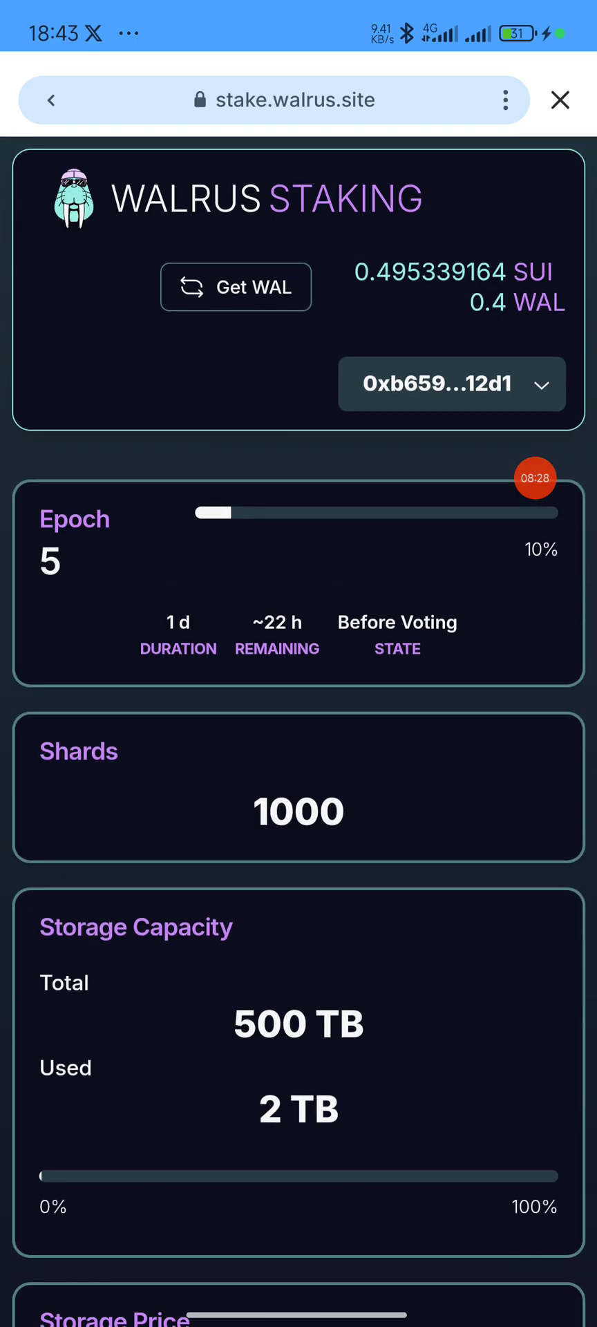